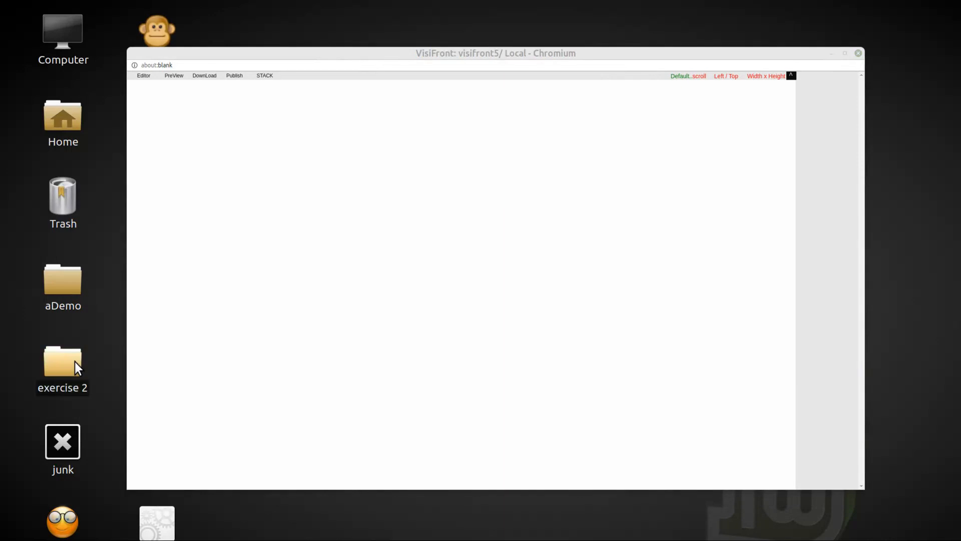
Step: Place the globe image from the exercise 2 folder on the blank page and enlarge it to 1376 x 874
drag(576, 314, 161, 93)
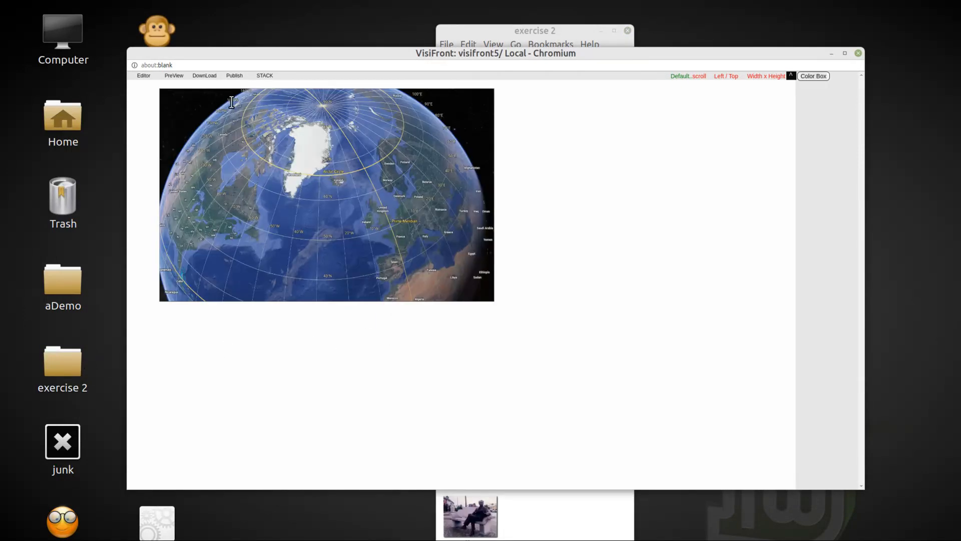
drag(488, 91, 742, 164)
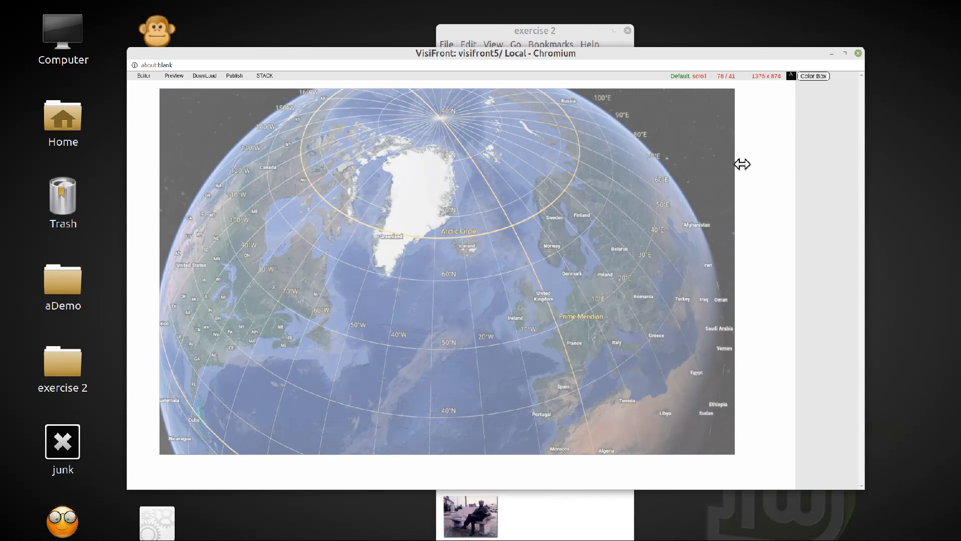
drag(742, 164, 742, 164)
Step: Add Abdul.txt from the exercise 2 folder as a text frame on the globe and give its base a black colour
click(528, 29)
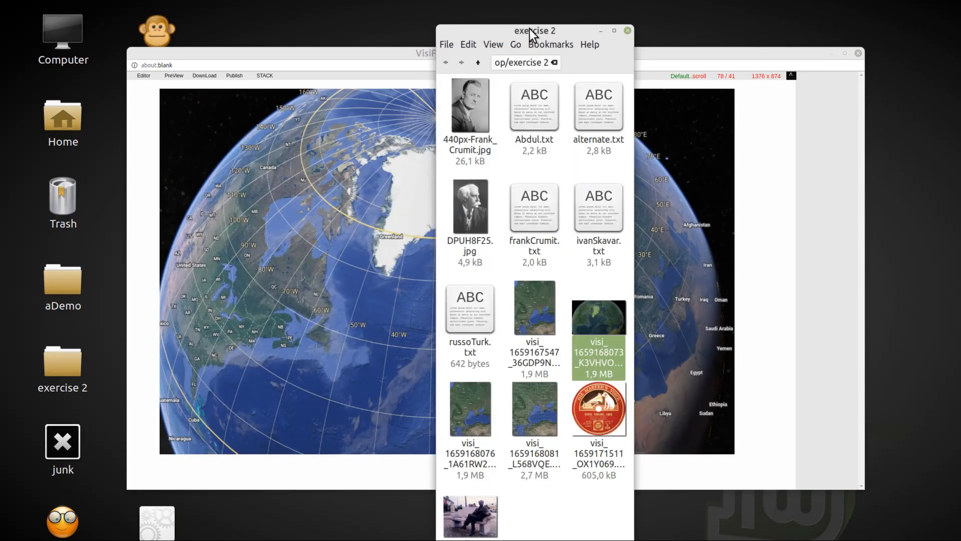
drag(537, 116, 324, 179)
right_click(362, 195)
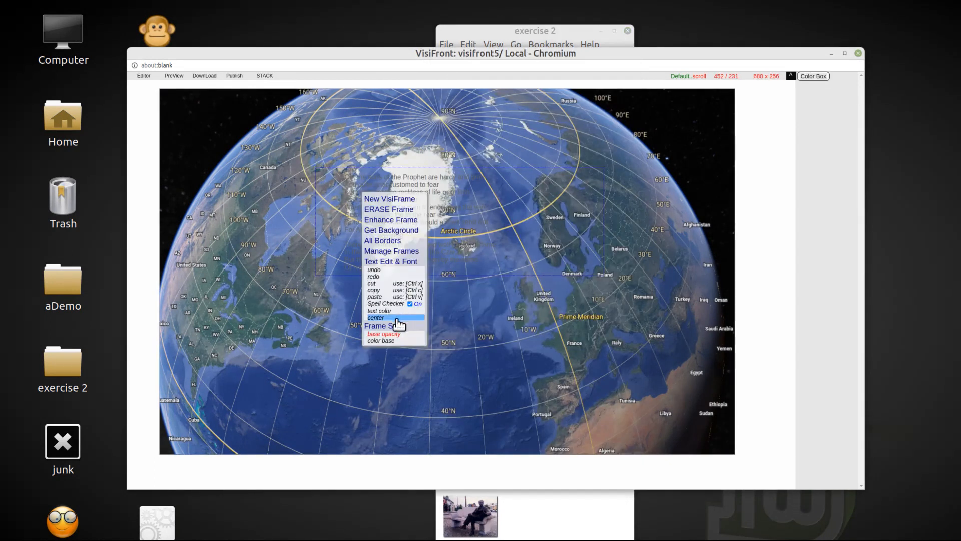
click(389, 341)
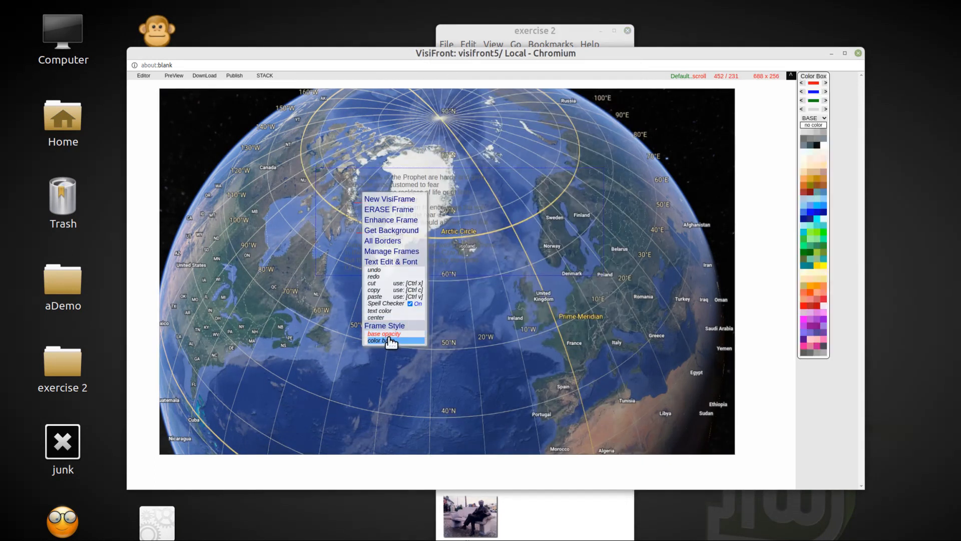
click(817, 144)
Step: Add frankCrumit.txt as a second text frame below the first one and colour its base black
drag(516, 31, 109, 25)
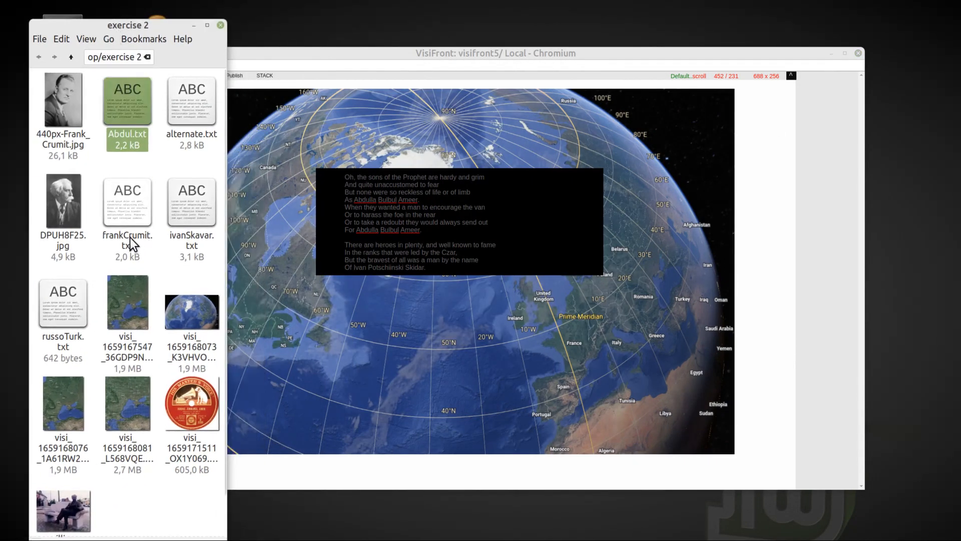
click(115, 201)
drag(116, 202, 381, 327)
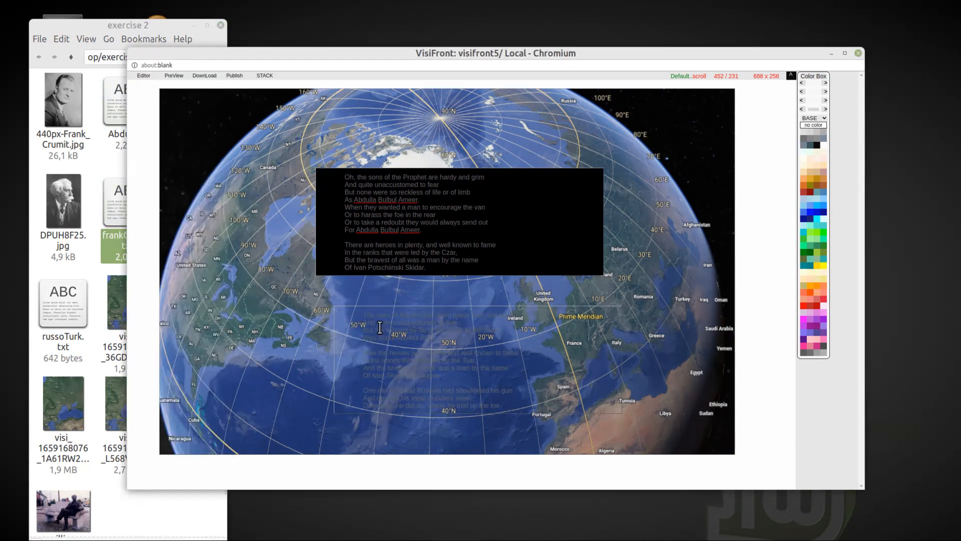
right_click(389, 332)
click(402, 328)
click(817, 145)
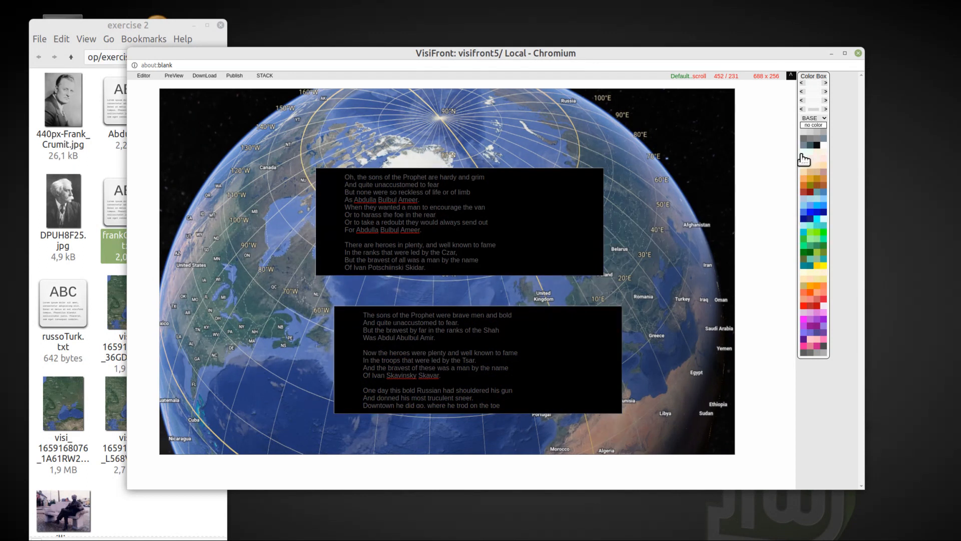
Step: Set the text colour of both poem frames to bright green
right_click(507, 215)
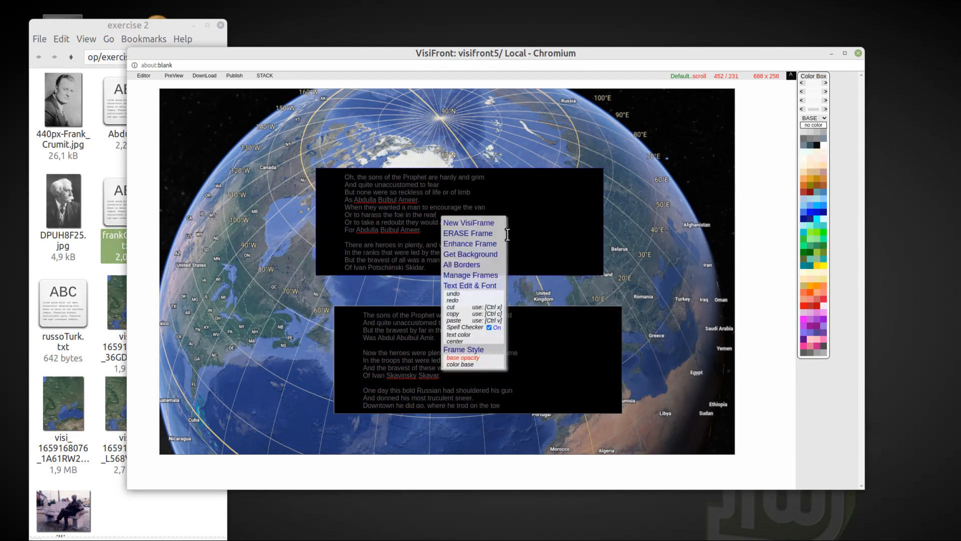
click(465, 334)
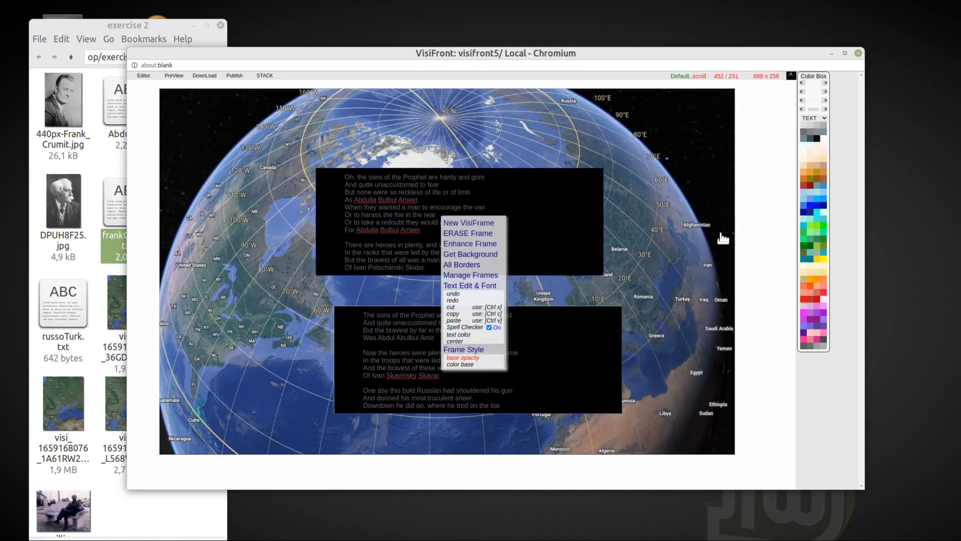
click(813, 227)
click(545, 322)
click(813, 226)
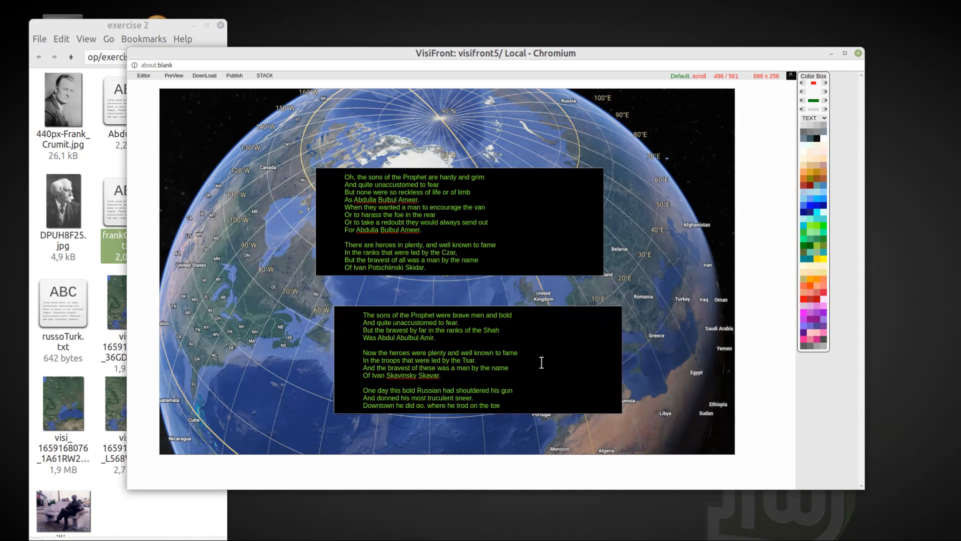
Step: Check the ends of both poems and resize each text frame to a narrower 528 x 272
scroll(507, 216, down, 10)
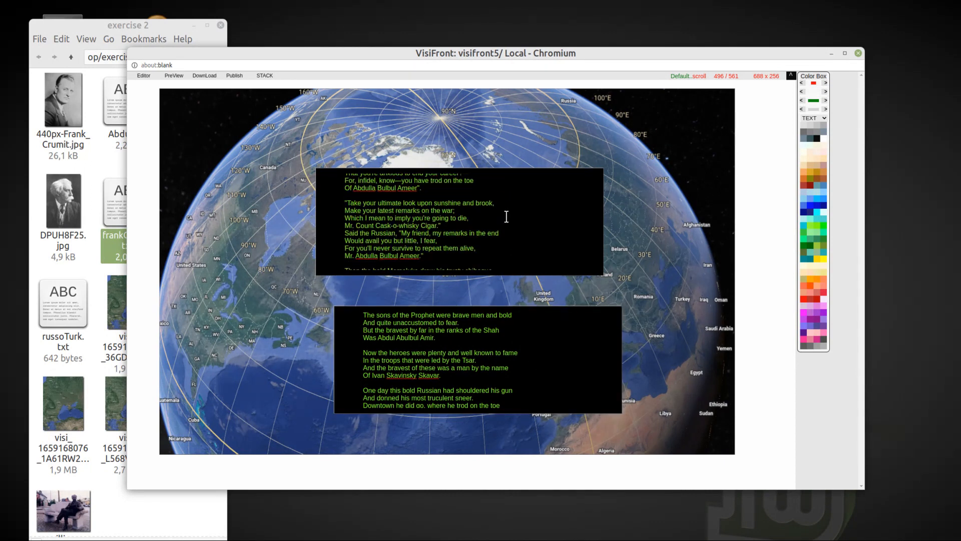
scroll(507, 216, down, 4)
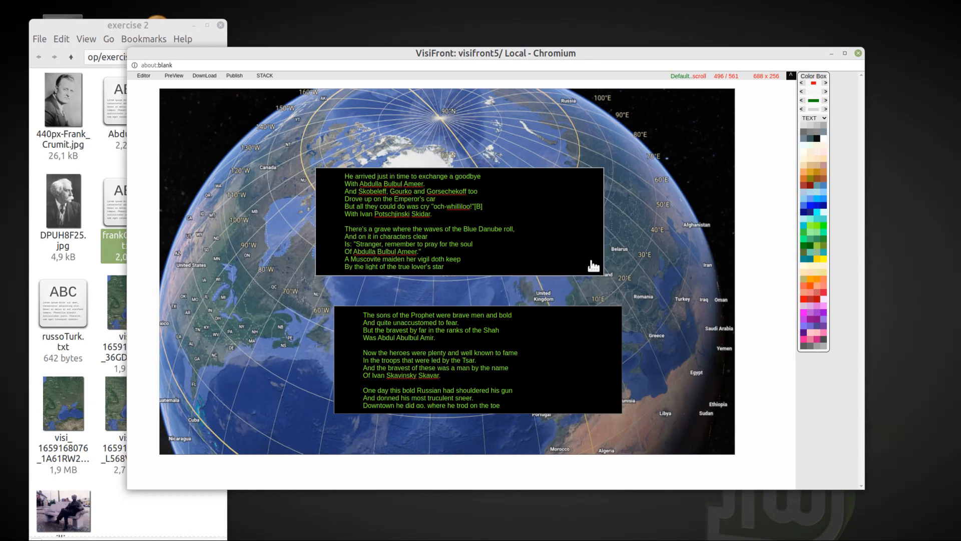
drag(603, 271, 538, 287)
scroll(554, 352, down, 4)
scroll(557, 352, down, 6)
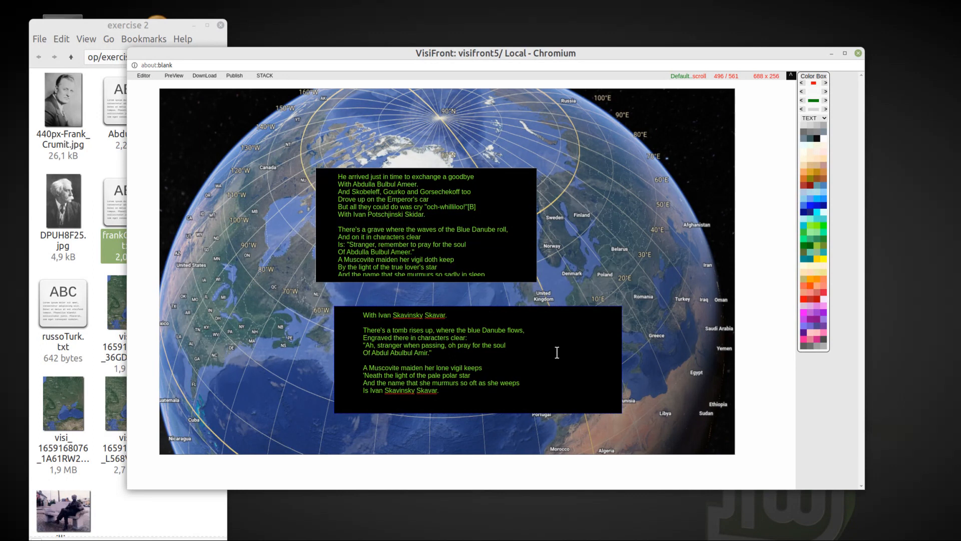
drag(621, 412, 552, 420)
Step: Align the text of the lower poem frame to the right
right_click(410, 351)
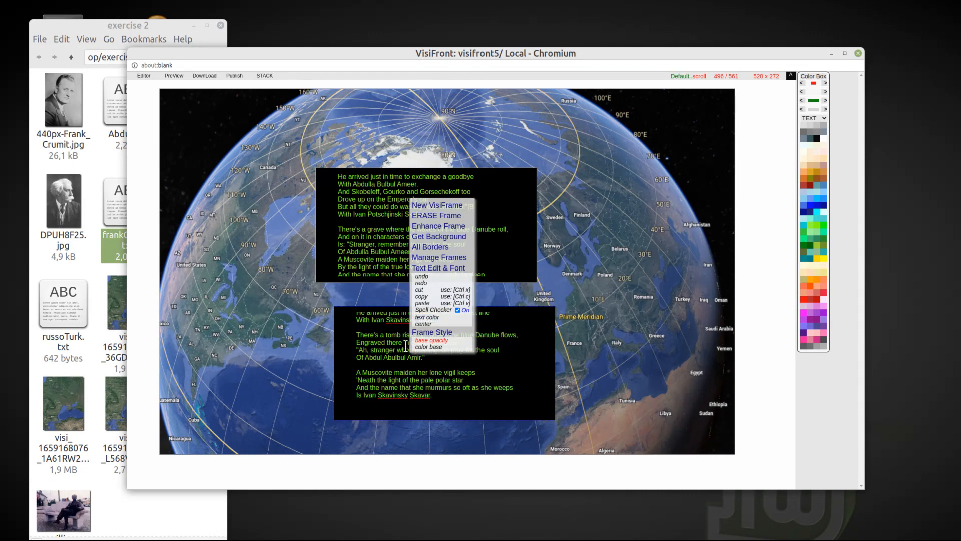
scroll(388, 230, down, 5)
scroll(387, 230, up, 5)
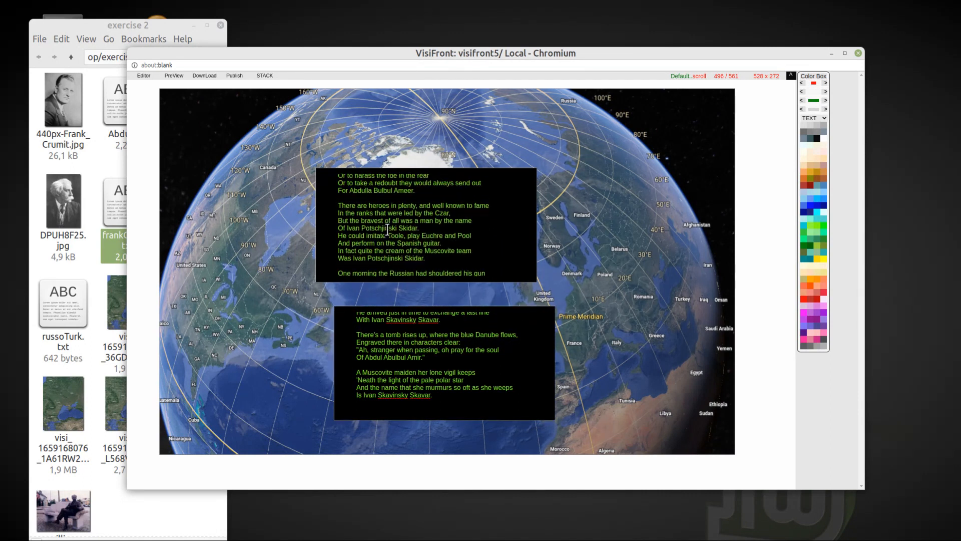
right_click(433, 345)
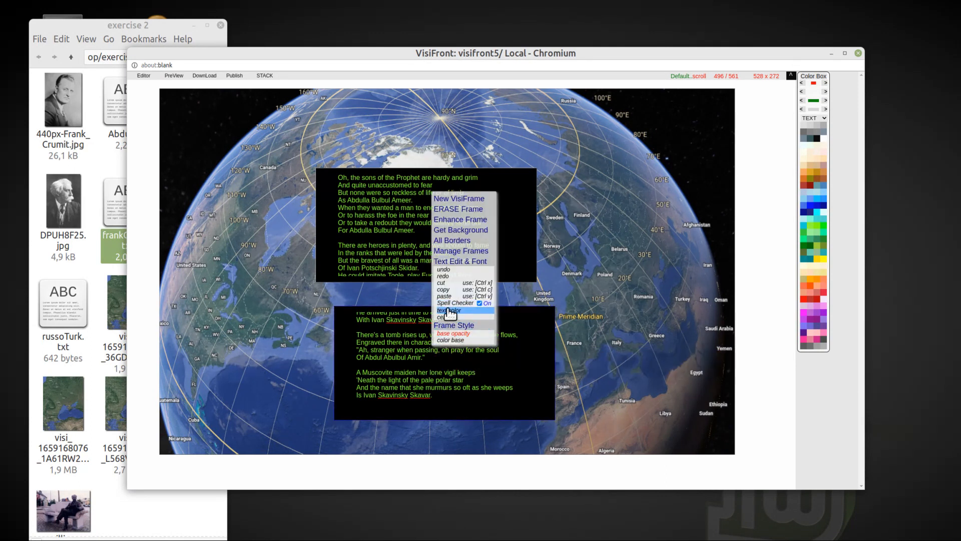
scroll(455, 300, down, 2)
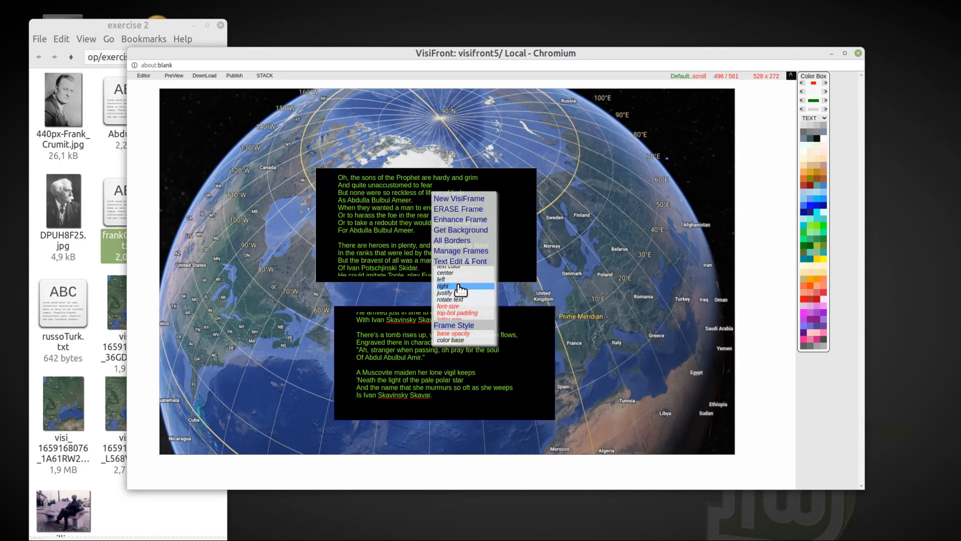
click(459, 287)
Step: Move the right-aligned frame to the globe's upper right and the other poem frame to its upper left at 48 / 32
drag(339, 308, 498, 122)
drag(318, 173, 182, 115)
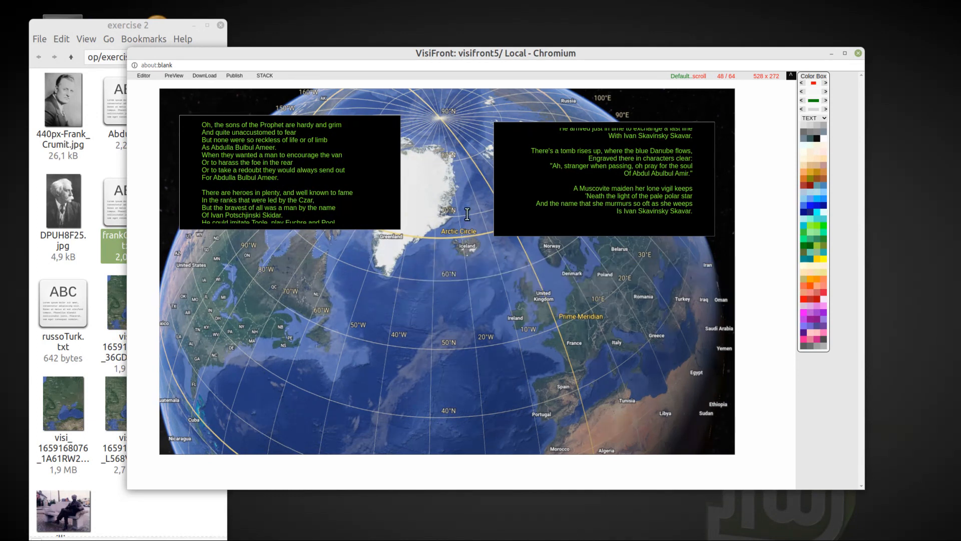
mouse_move(181, 117)
mouse_down()
mouse_move(188, 97)
mouse_move(180, 104)
mouse_up()
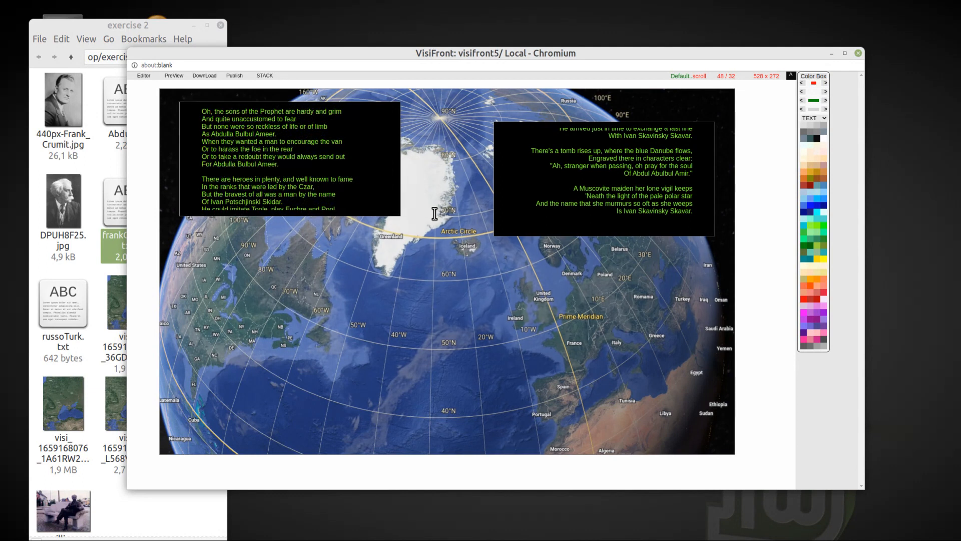
Step: Stretch the left poem frame to 576 x 832, then move the right one to 784 / 32 and stretch it to 528 x 832
drag(402, 211, 428, 453)
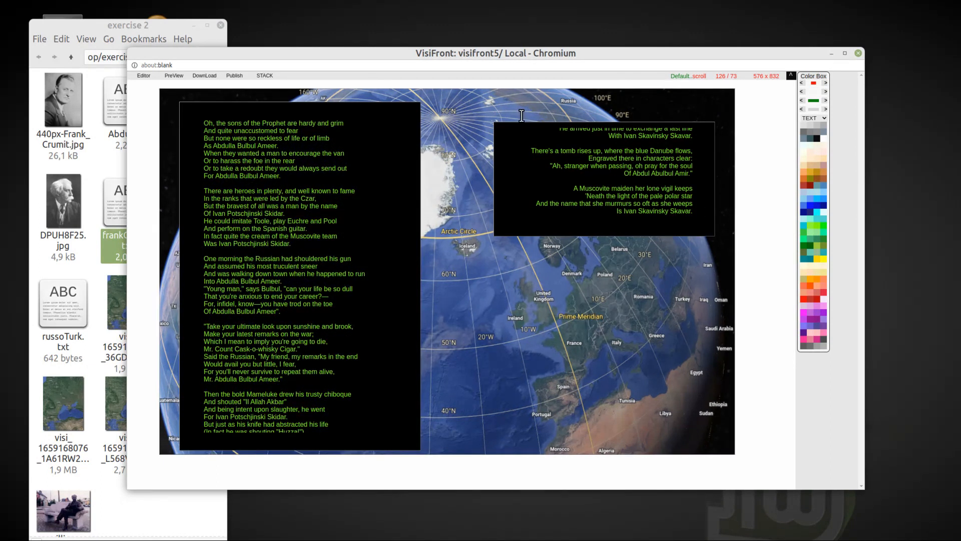
drag(498, 130, 494, 103)
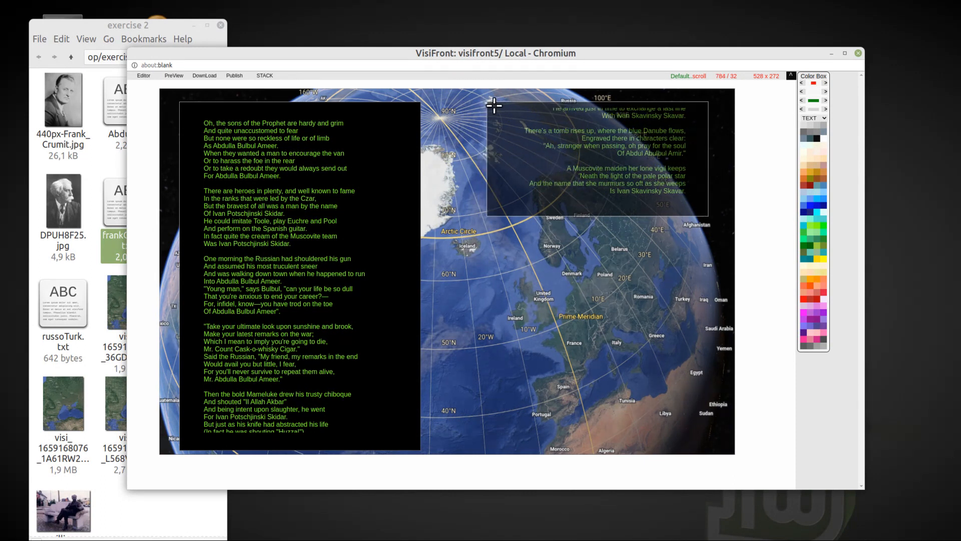
drag(708, 216, 709, 451)
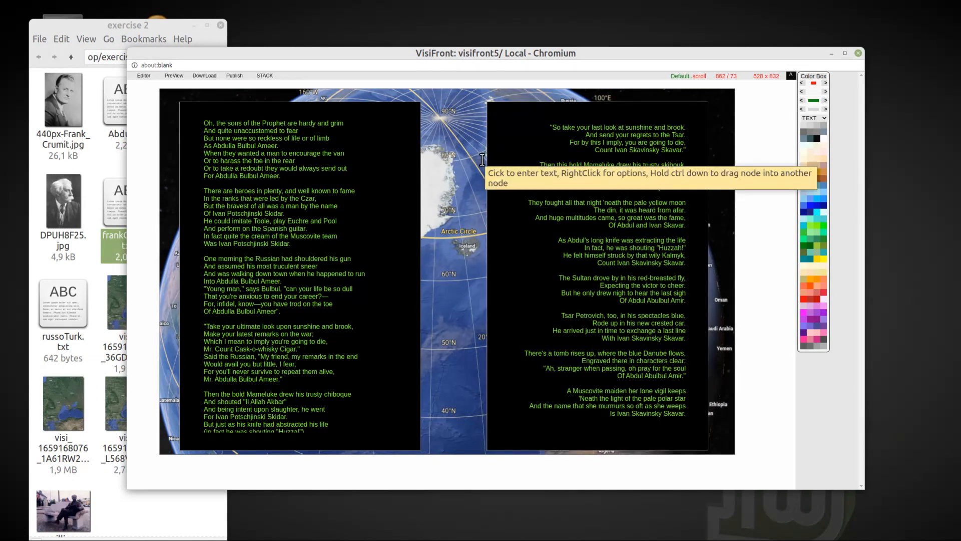
Step: Lower the base opacity of both poem frames to 0.40 so the globe shows through
click(529, 181)
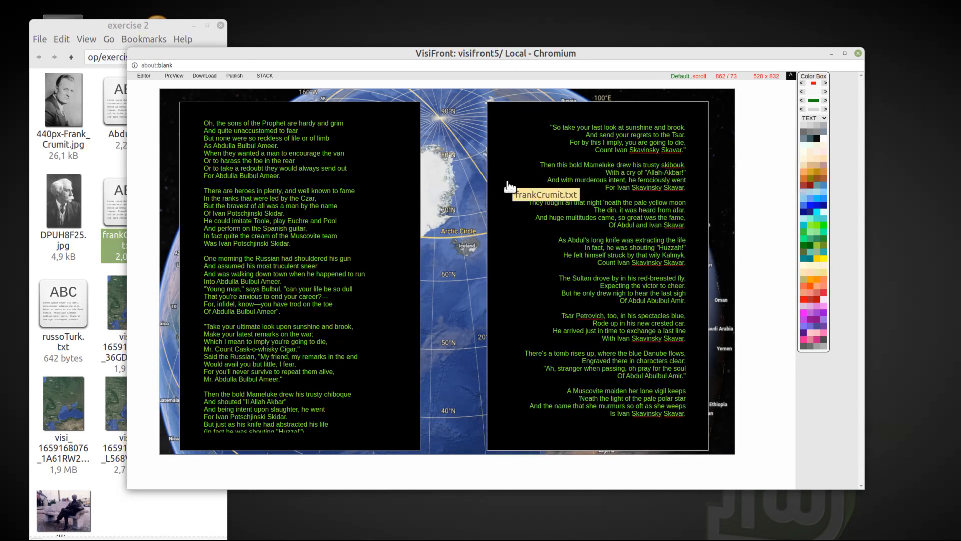
right_click(509, 187)
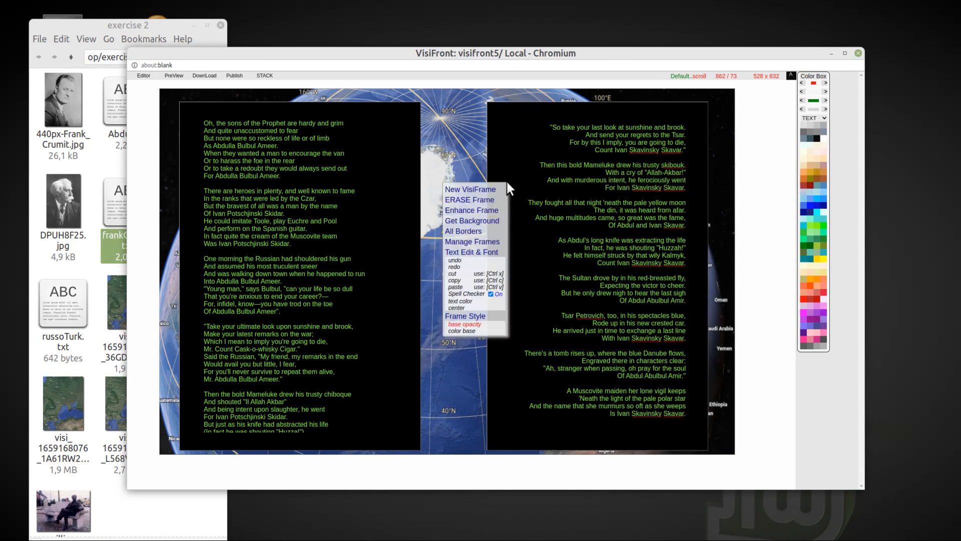
click(486, 325)
scroll(518, 230, down, 7)
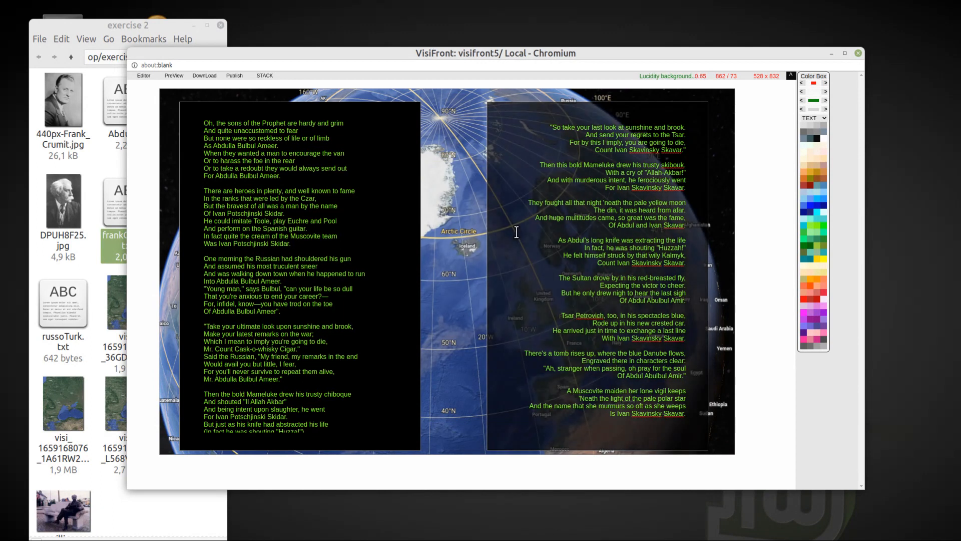
scroll(516, 232, down, 2)
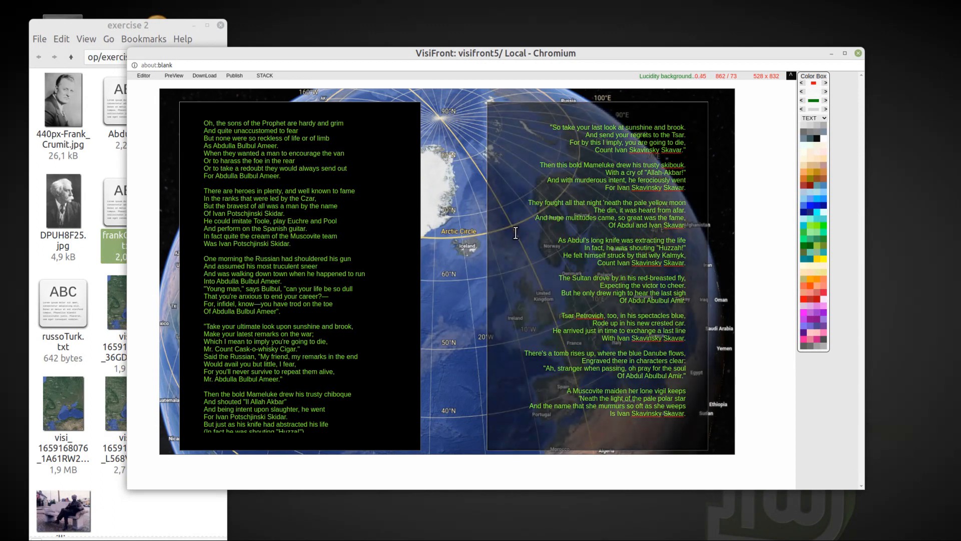
right_click(386, 215)
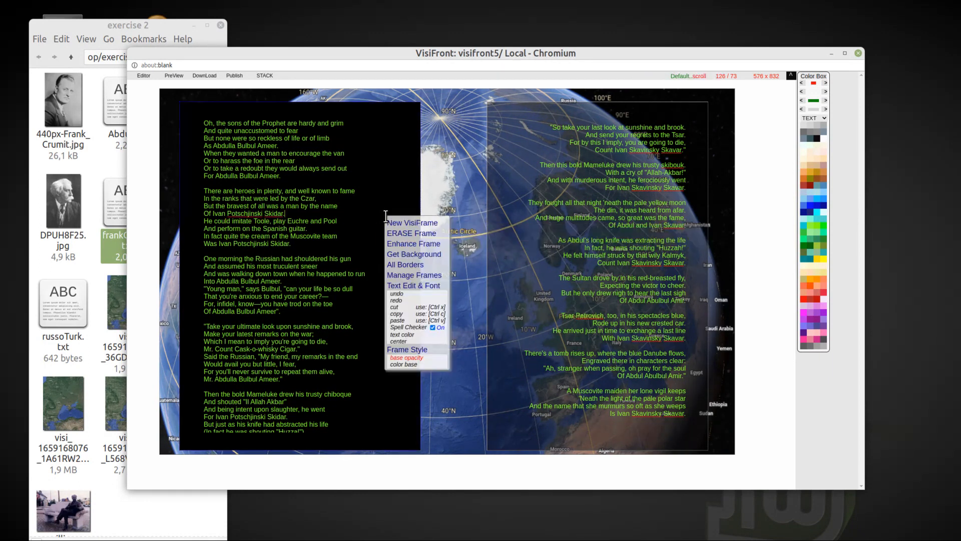
click(413, 358)
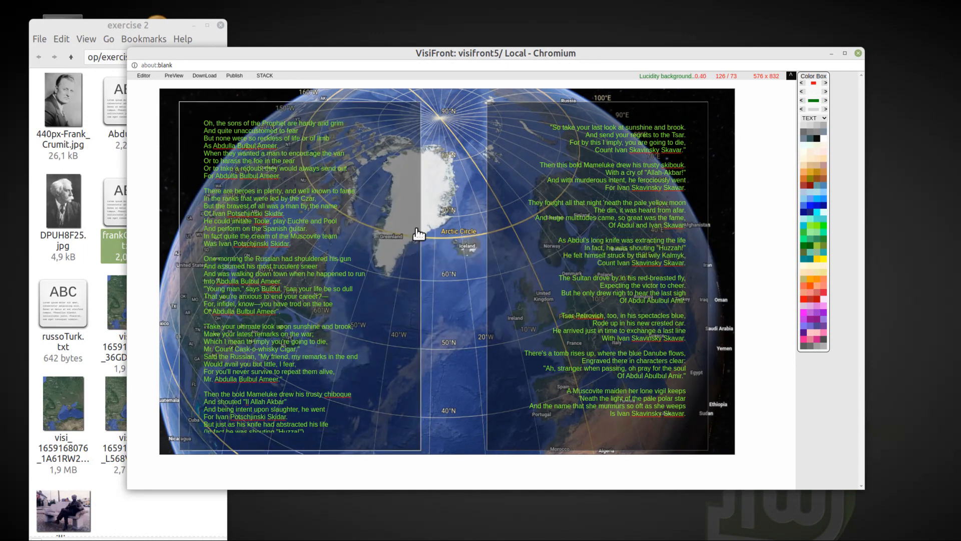
Step: Add 440px-Frank_Crumit.jpg, shrink it to 96 x 139 and place it in the right poem frame's upper-left corner
drag(50, 75, 519, 192)
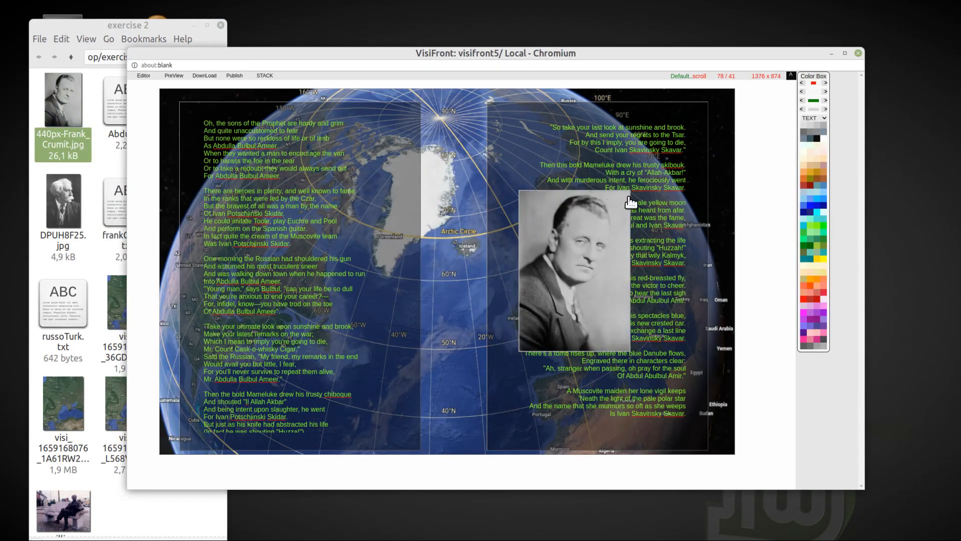
drag(629, 197, 577, 199)
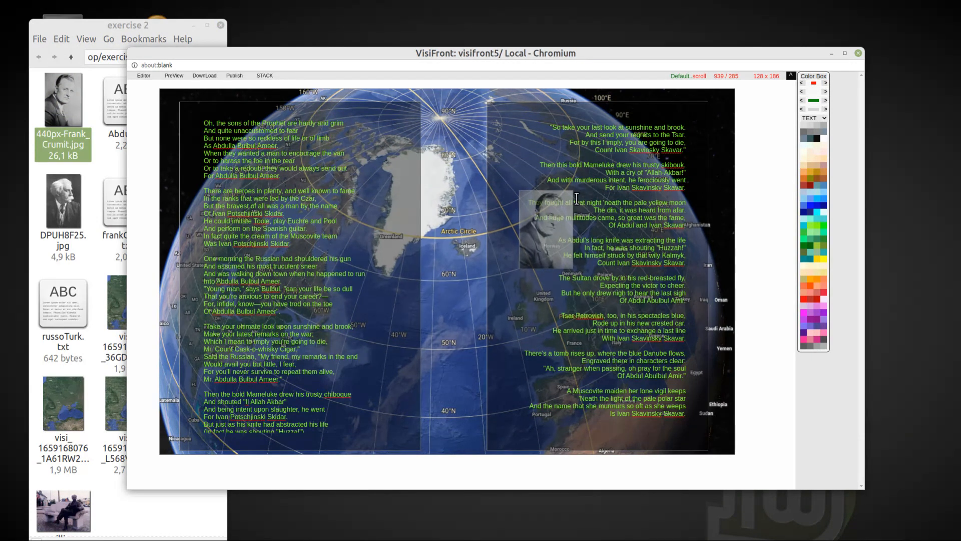
drag(521, 193, 497, 107)
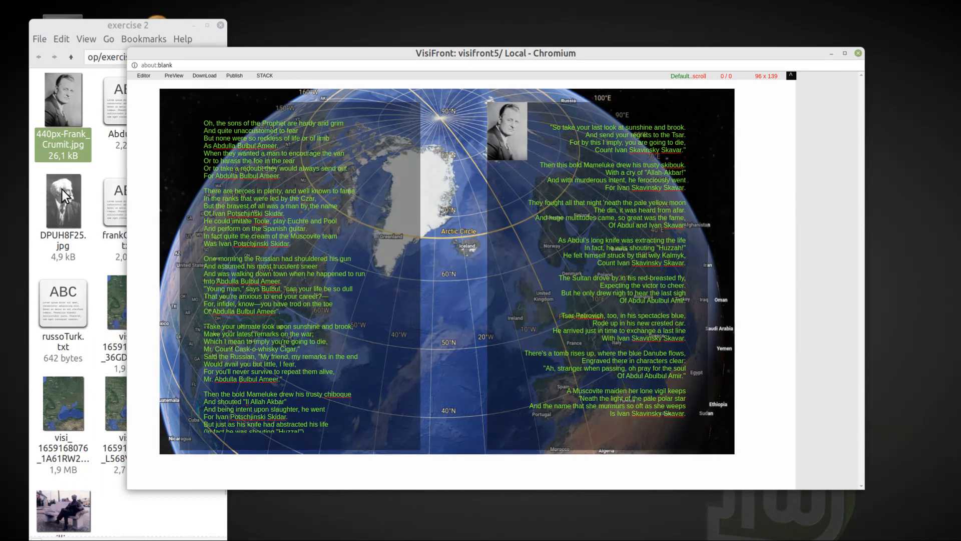
Step: Add DPUH8F25.jpg, shrink it to 101 x 160 and place it near the left poem frame's upper-right corner
drag(59, 193, 357, 165)
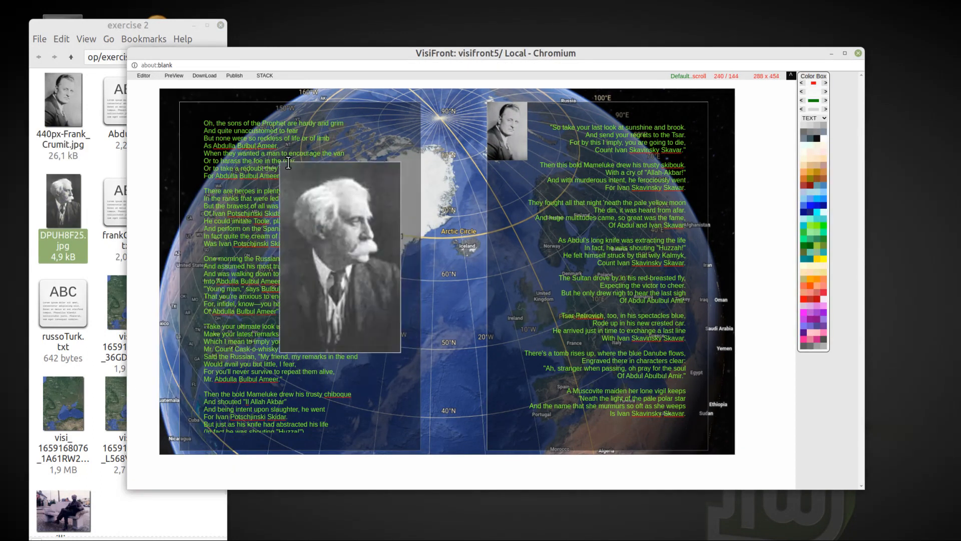
drag(402, 162, 341, 162)
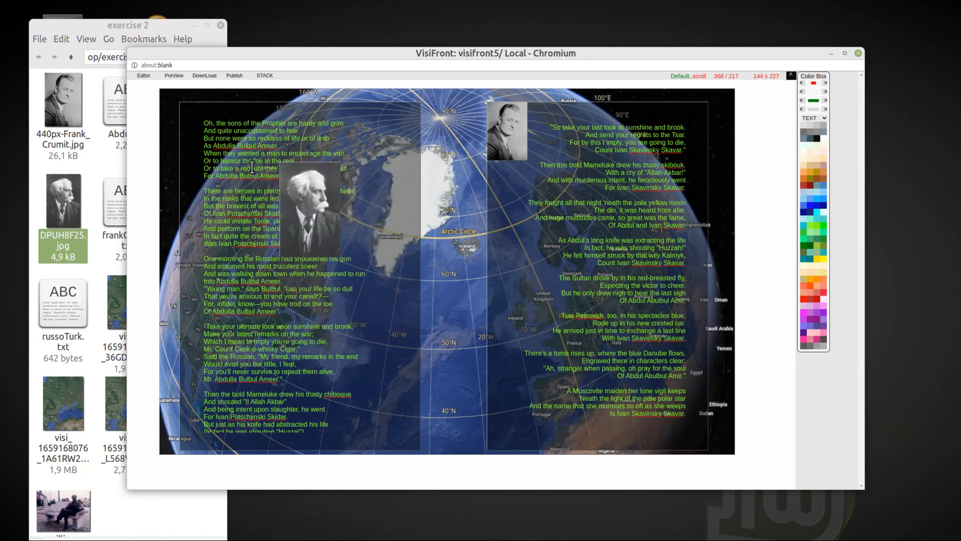
drag(283, 165, 356, 109)
drag(354, 195, 359, 167)
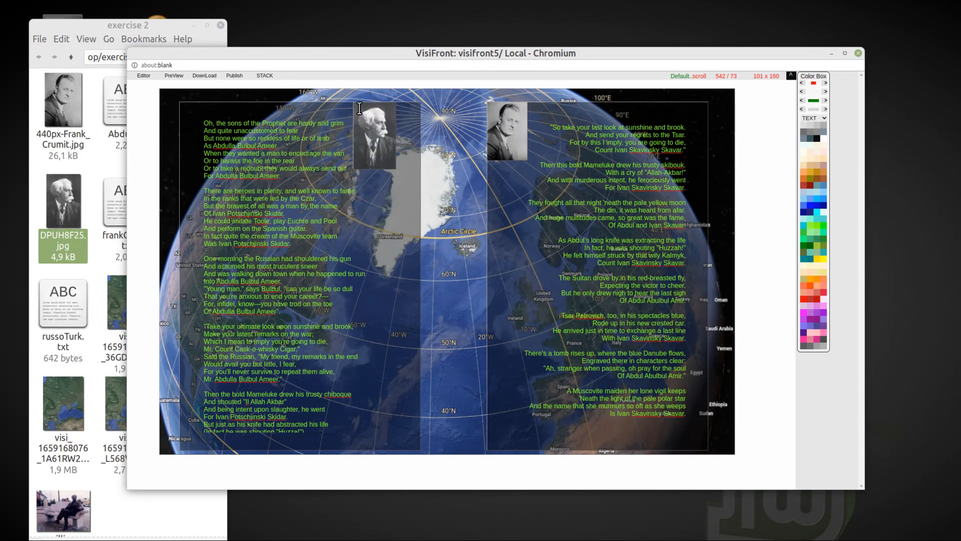
Step: Align the DPUH8F25.jpg portrait with the left poem frame's upper-right corner and add the His Master's Voice record label image over the right poem
drag(359, 107, 389, 103)
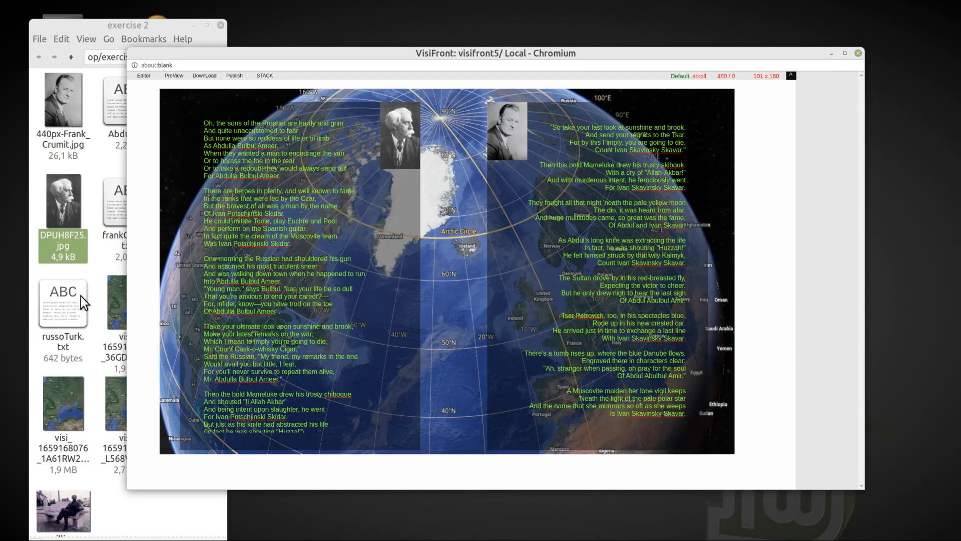
click(87, 140)
drag(189, 400, 588, 285)
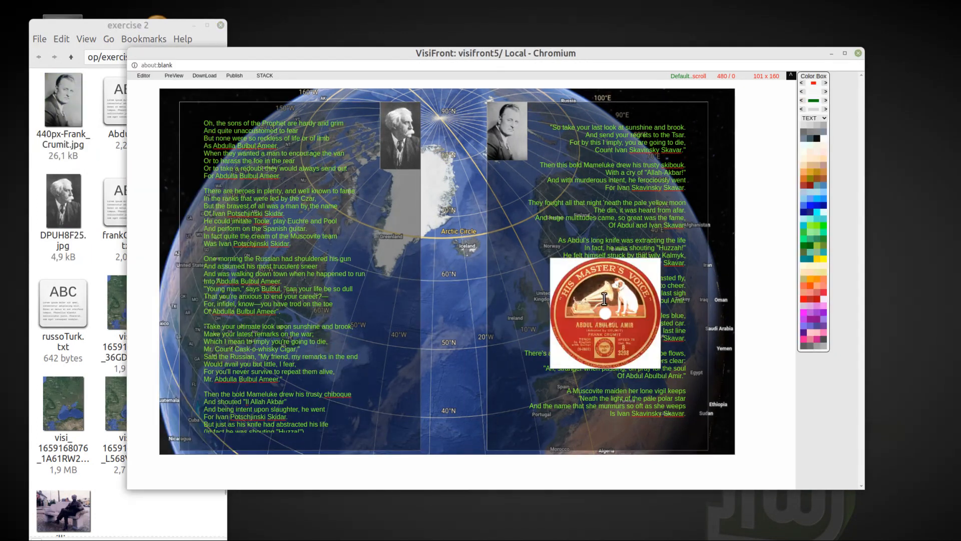
Step: Round the corners of the record label image until it becomes a circle without its white edges
right_click(590, 305)
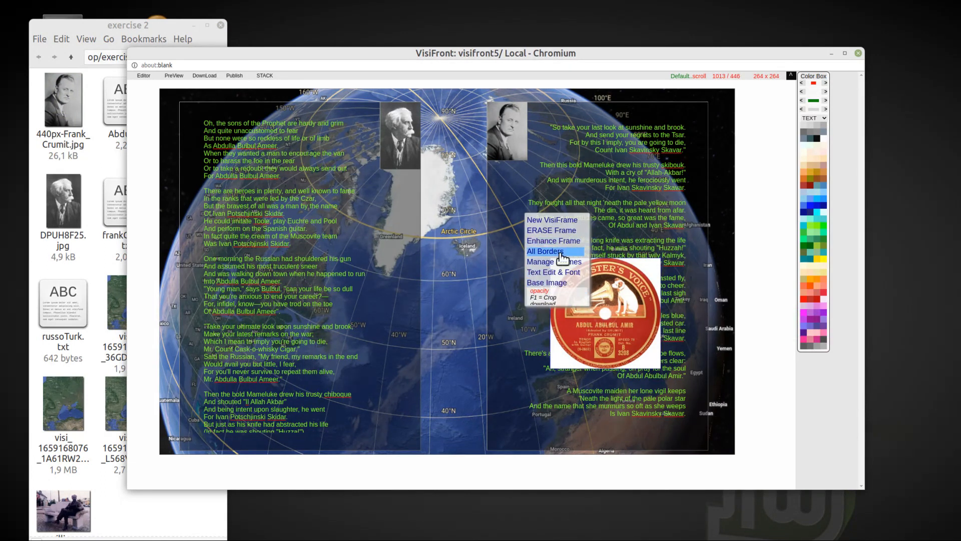
mouse_move(554, 262)
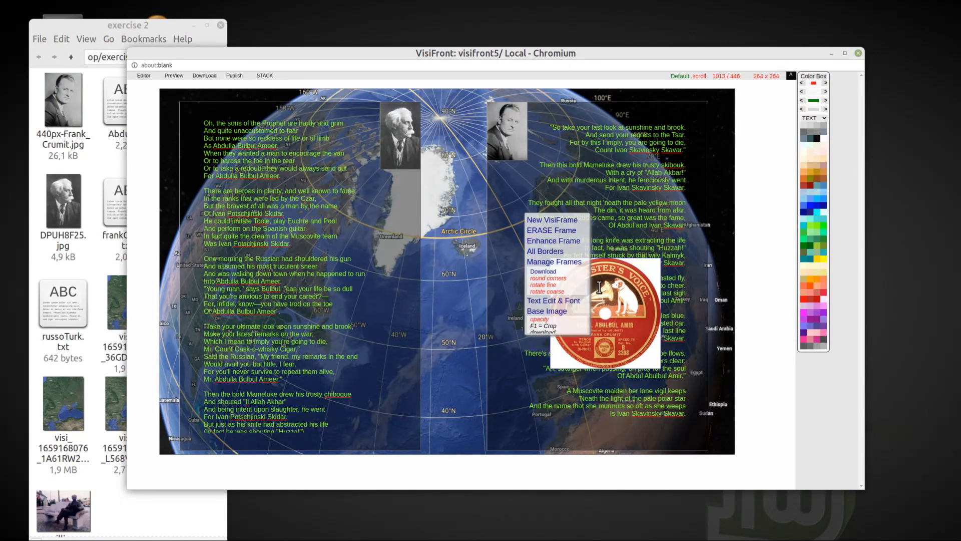
click(548, 278)
scroll(603, 303, up, 3)
scroll(602, 303, up, 4)
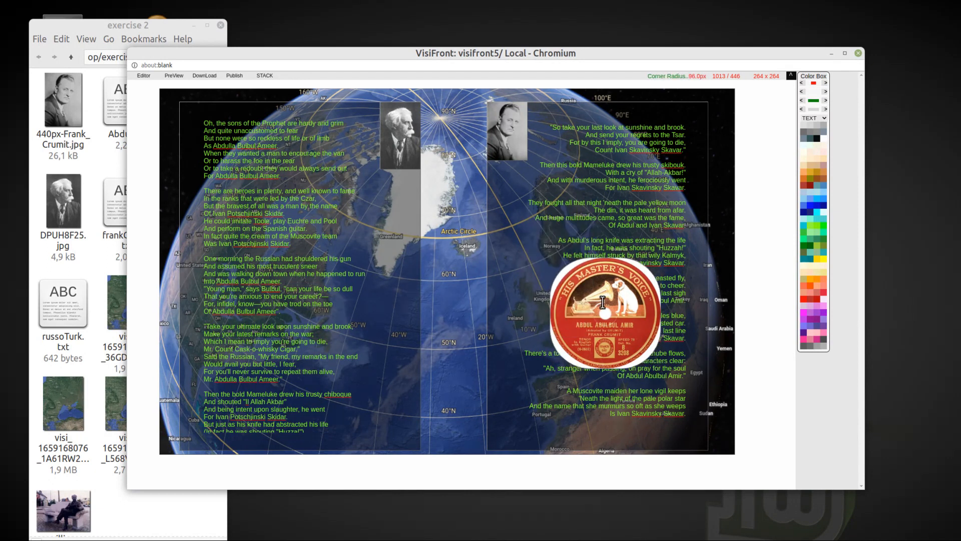
scroll(601, 300, up, 1)
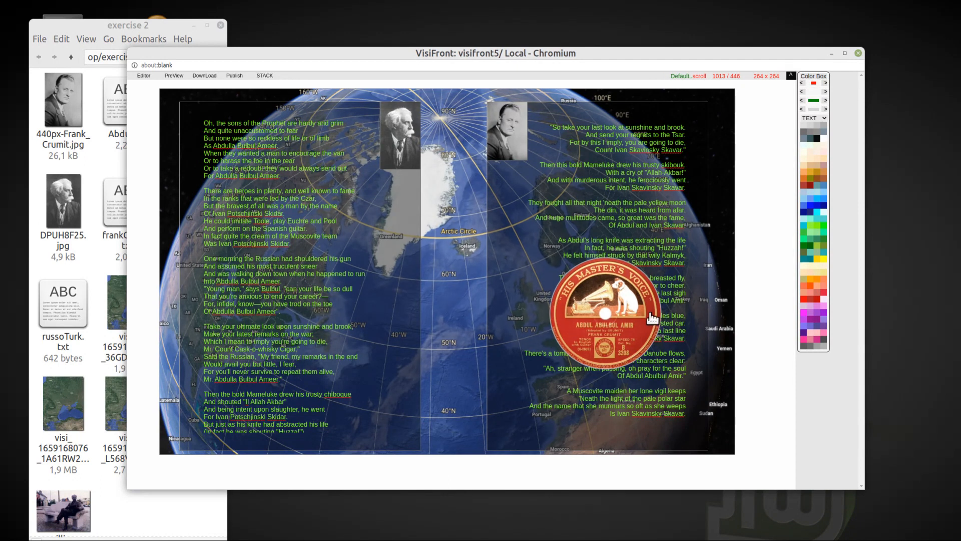
Step: Shrink the round record label to 112 x 112 and place it directly below the portrait in the right poem frame
drag(656, 311, 489, 173)
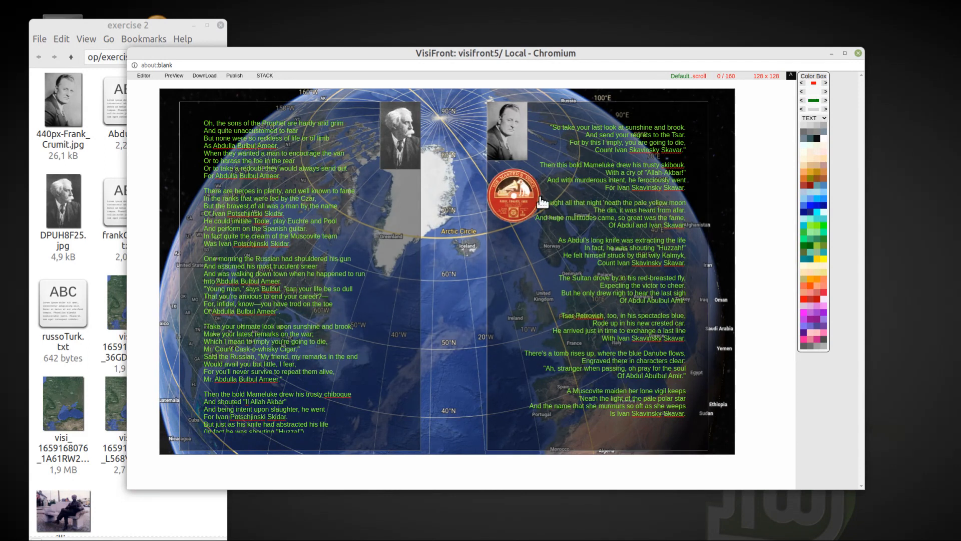
drag(541, 195, 538, 194)
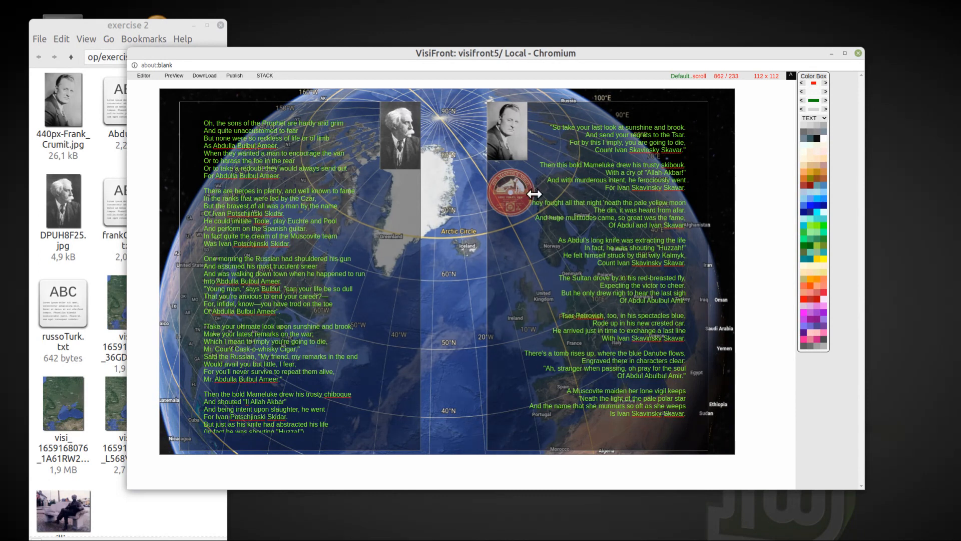
drag(533, 194, 532, 192)
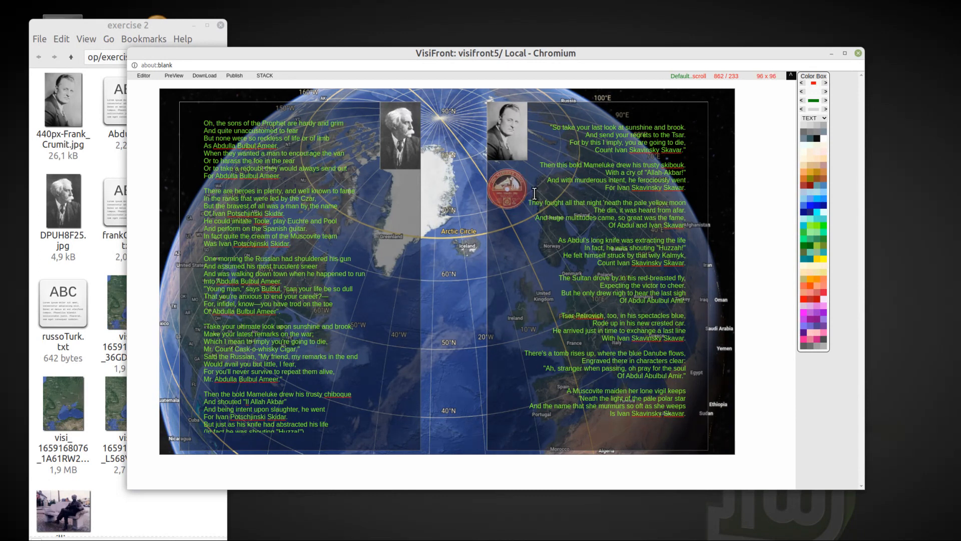
scroll(579, 200, up, 7)
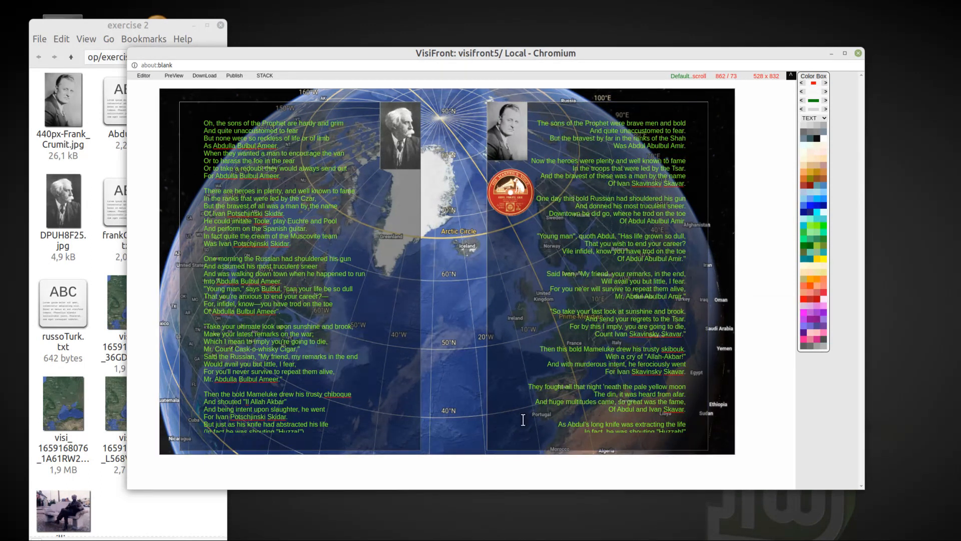
Step: Preview the page with the record label, enlarge the preview window to check the whole layout, and close it
click(174, 75)
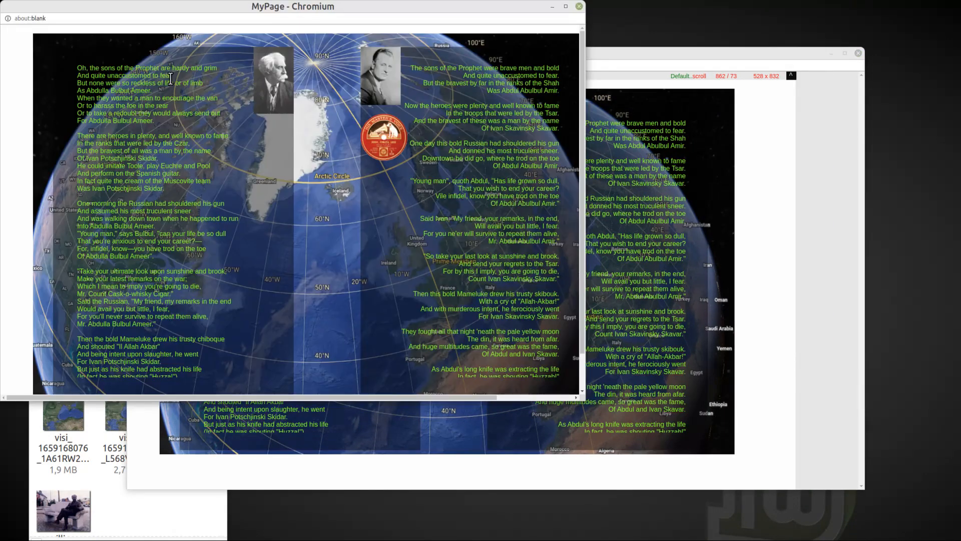
drag(579, 396, 762, 456)
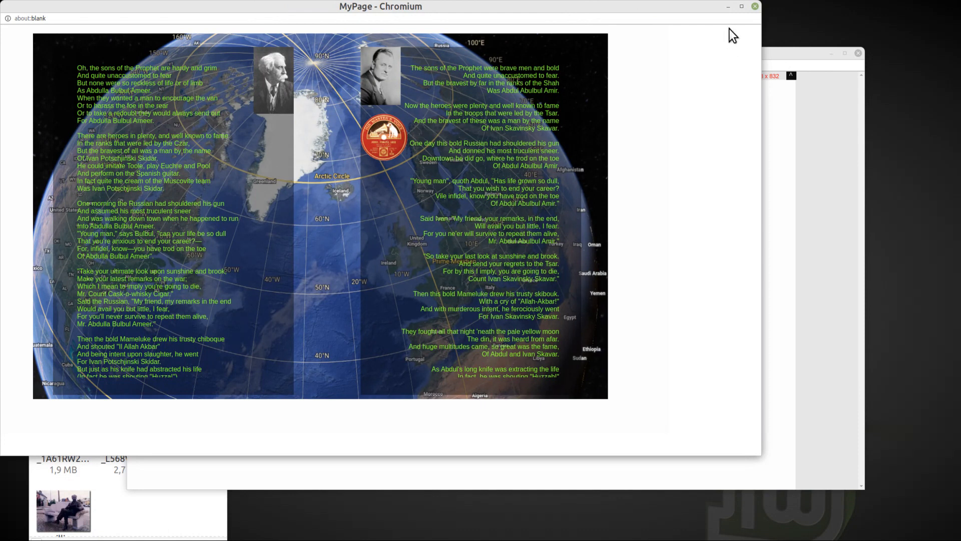
click(755, 7)
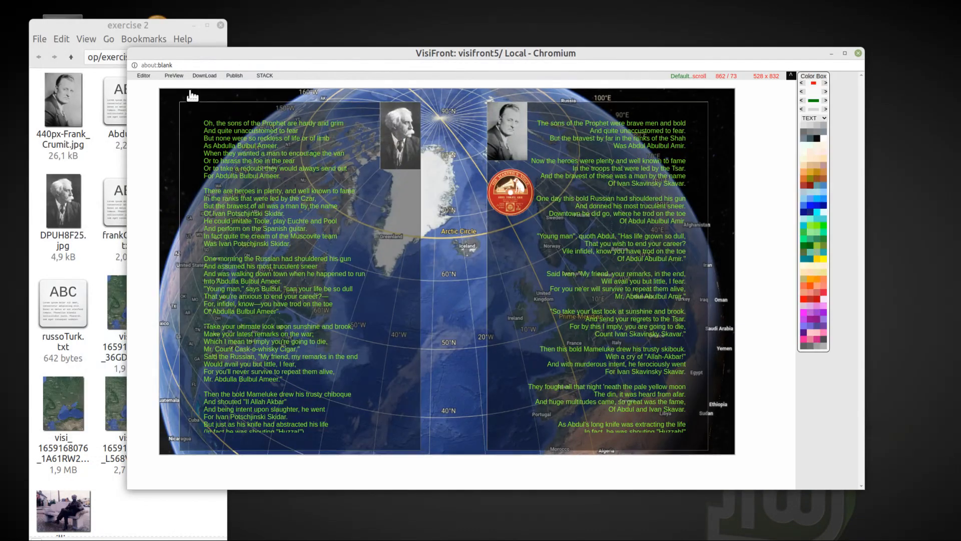
Step: Set the base colour of the page frame behind the globe to black
click(132, 105)
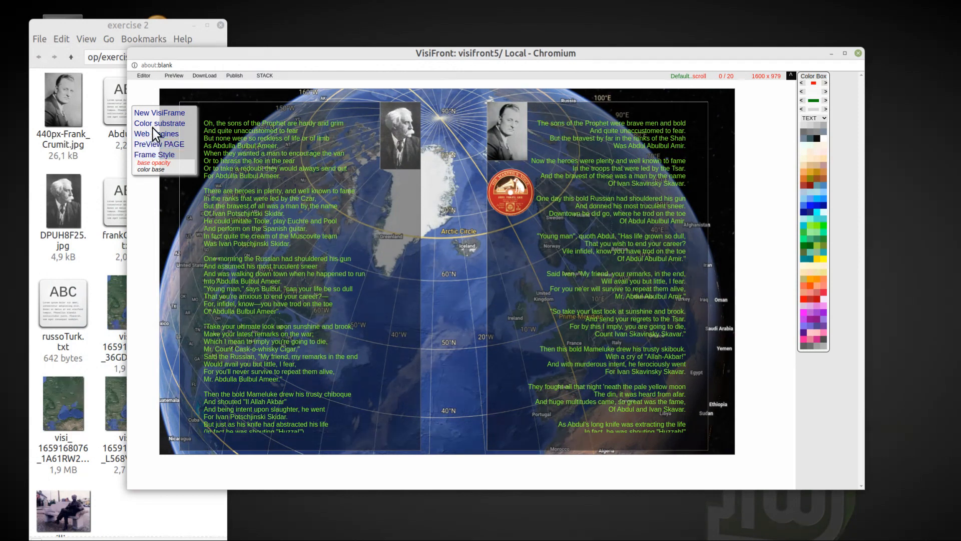
click(153, 169)
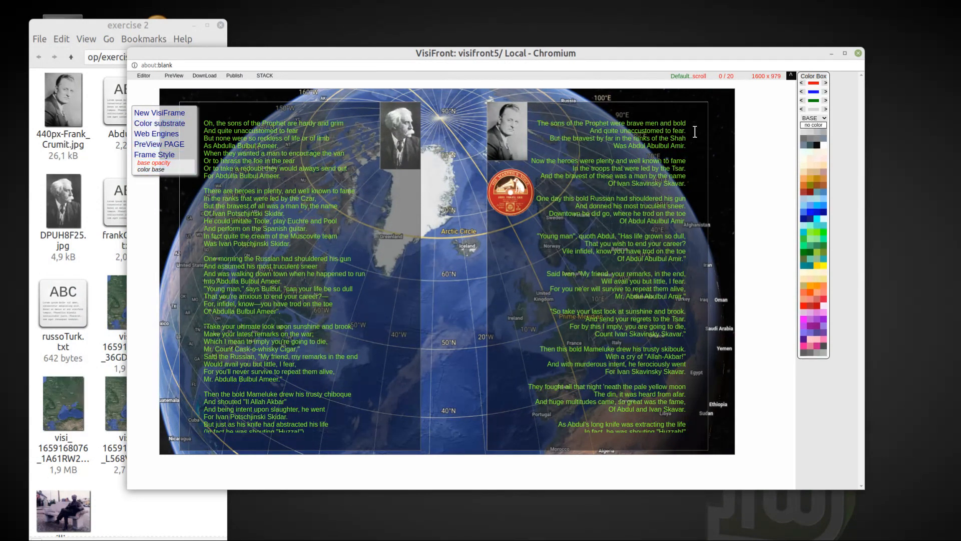
click(818, 148)
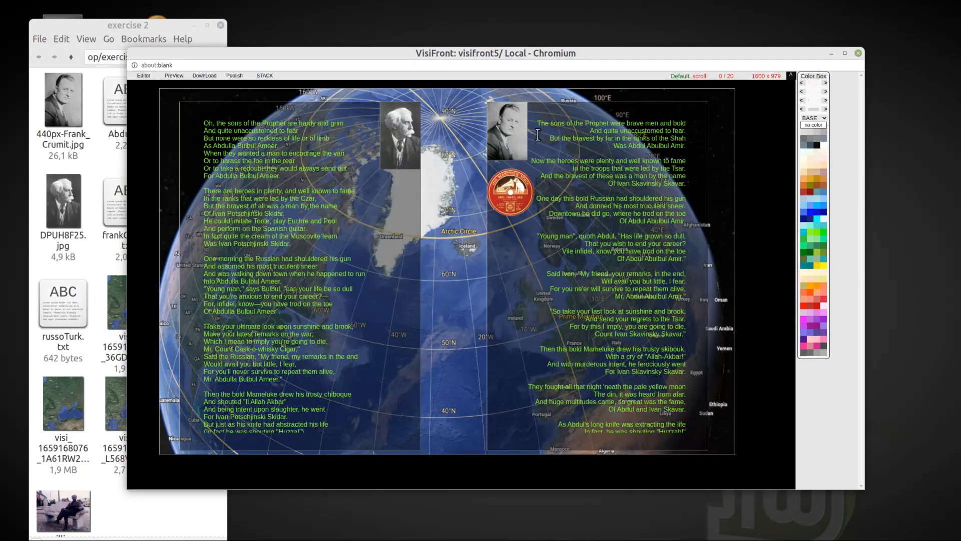
right_click(134, 133)
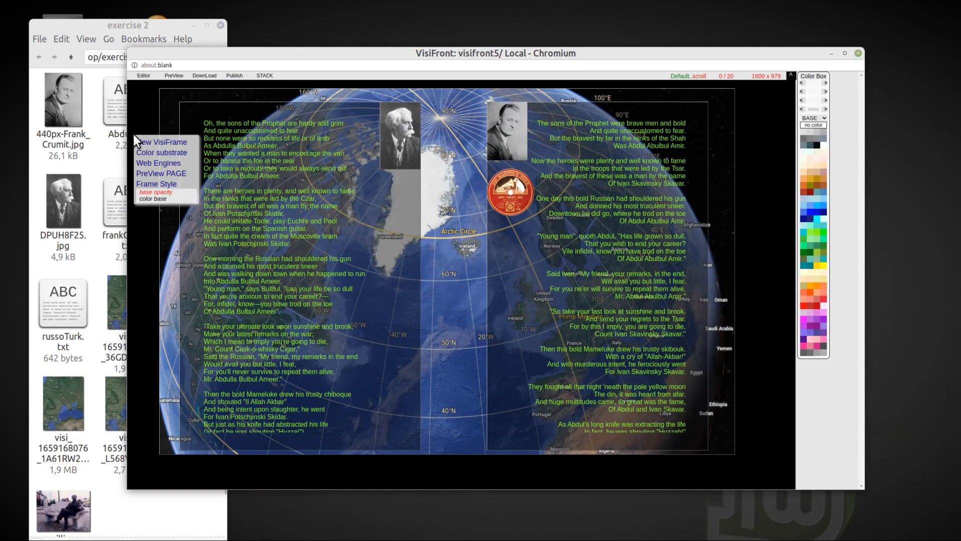
Step: Preview the page with its black base in an enlarged window, then close the preview
click(177, 75)
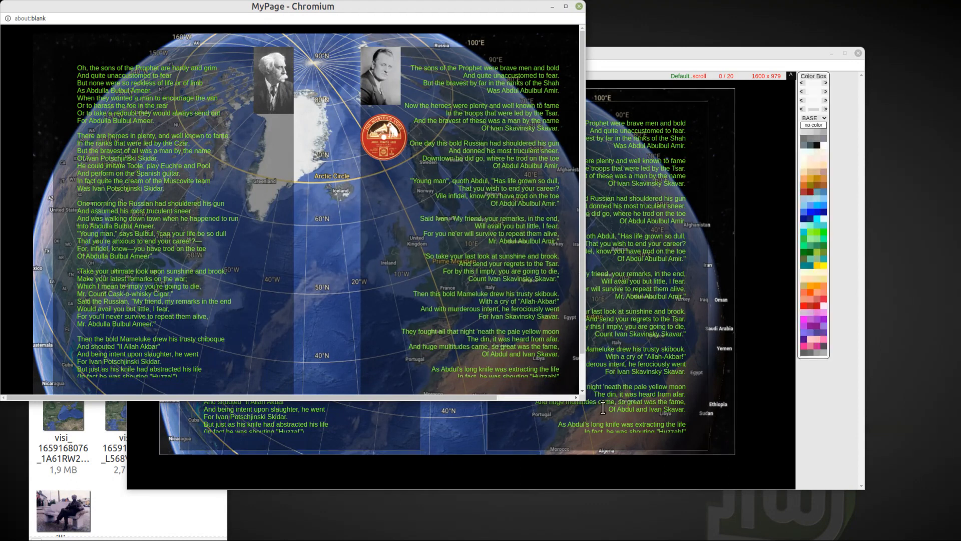
drag(583, 398, 822, 461)
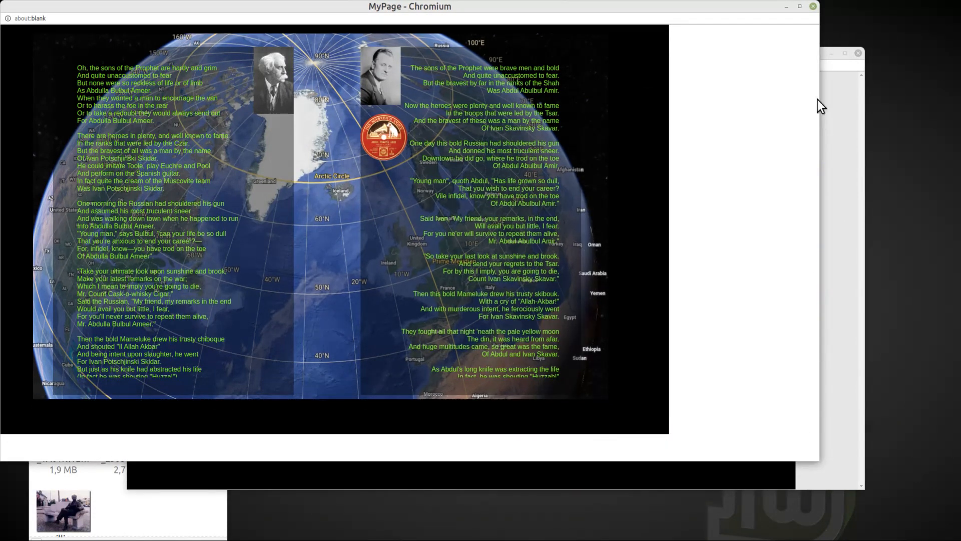
click(814, 5)
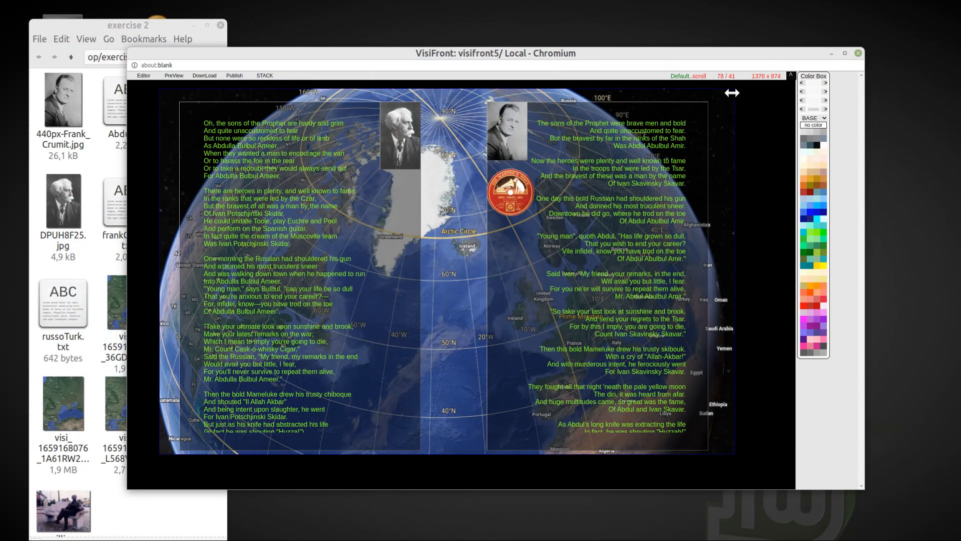
Step: Expand the globe frame with its contents to the full page width and colour the page substrate black
mouse_move(731, 92)
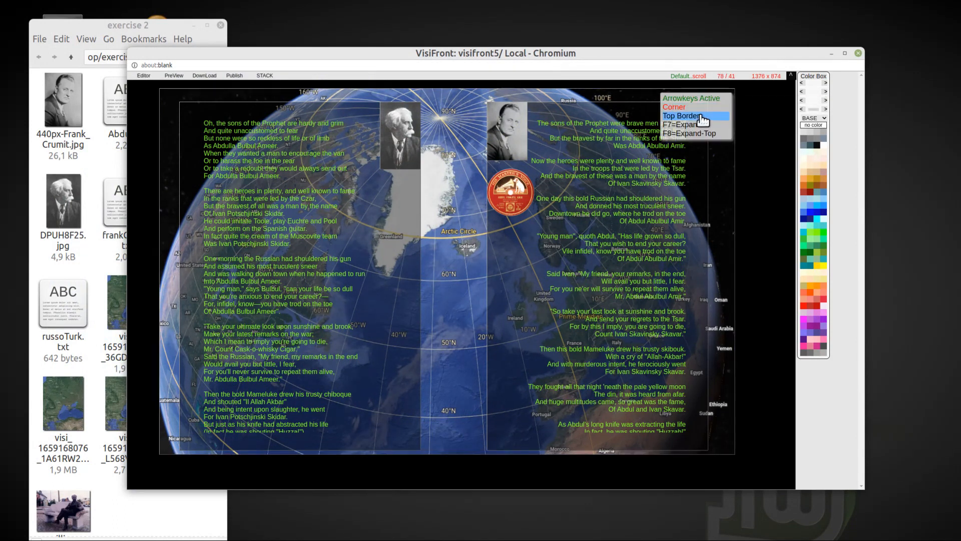
click(697, 128)
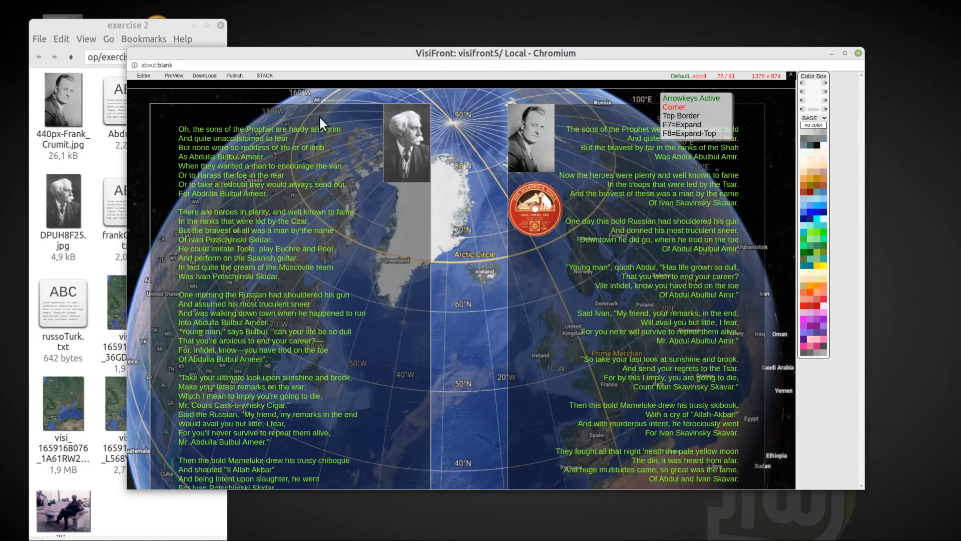
mouse_move(170, 83)
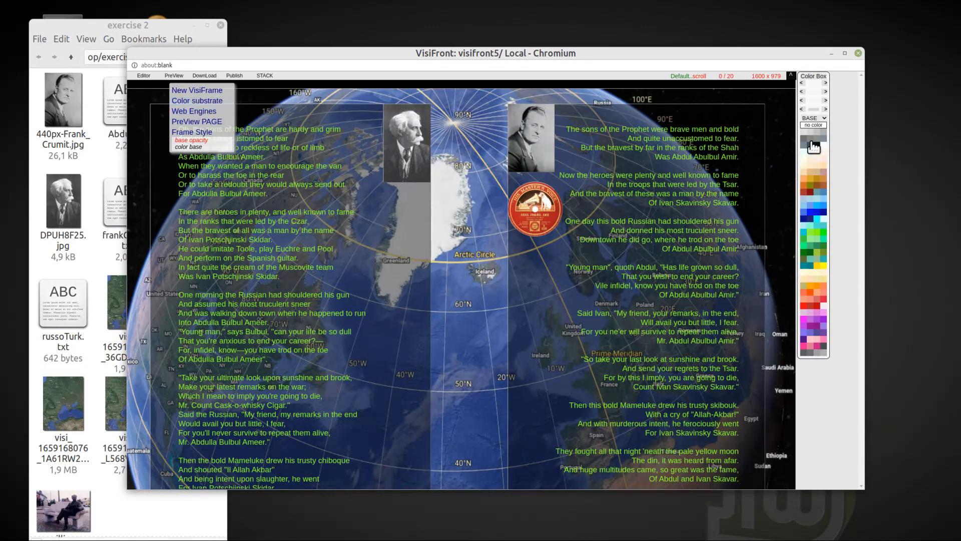
click(817, 145)
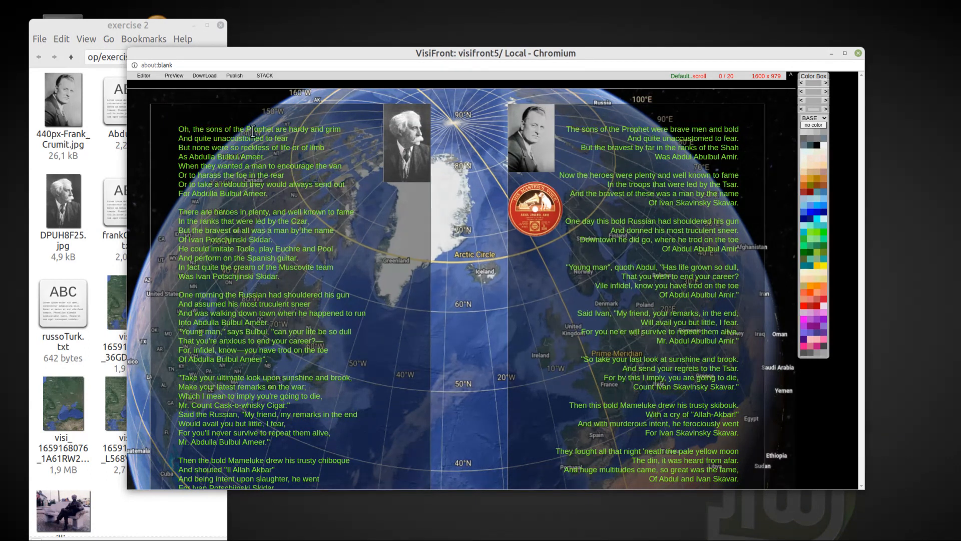
Step: Move the expanded 1600 x 1016 frame to 0 / 0, then check the page in an enlarged preview and close it
click(132, 91)
drag(132, 91, 131, 80)
click(171, 74)
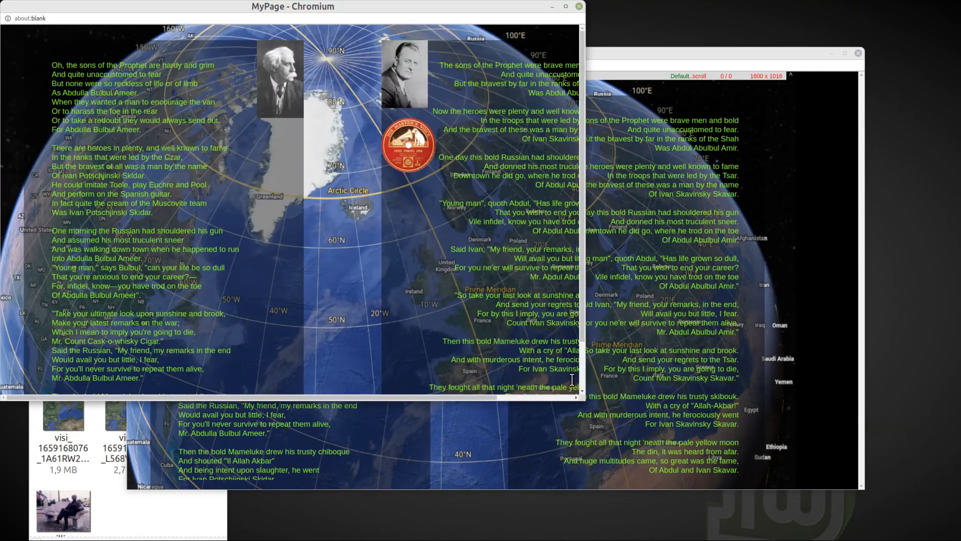
drag(579, 396, 804, 491)
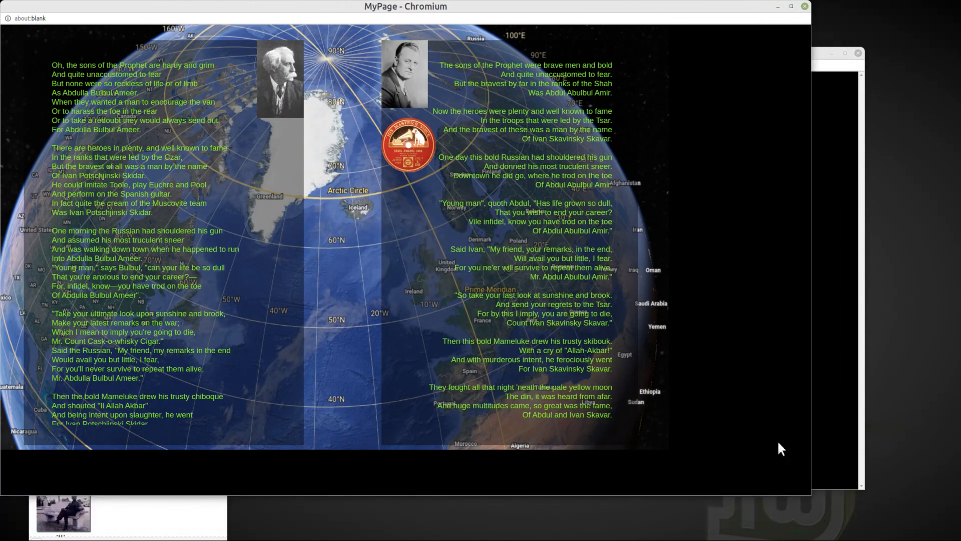
click(805, 7)
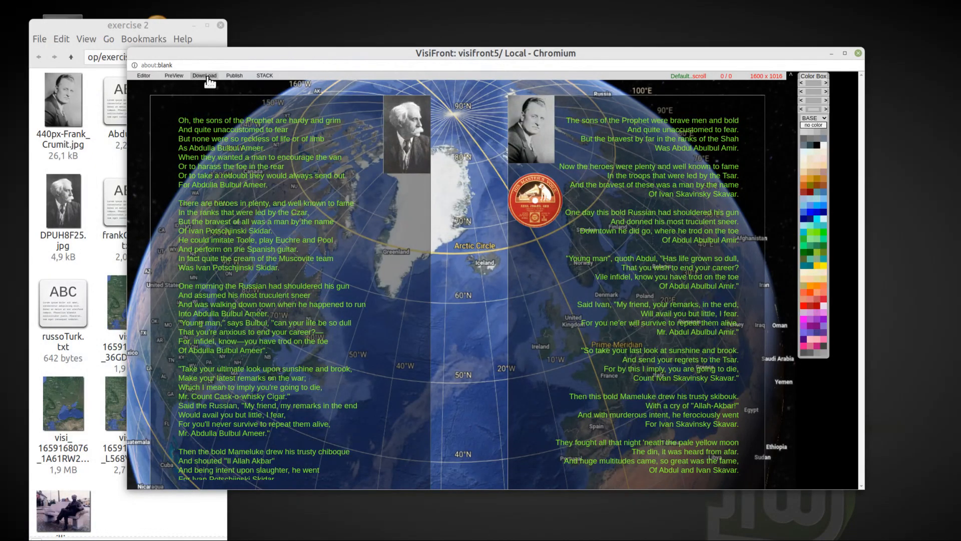
Step: Download the finished page as an HTML file and dismiss the download notice
click(205, 76)
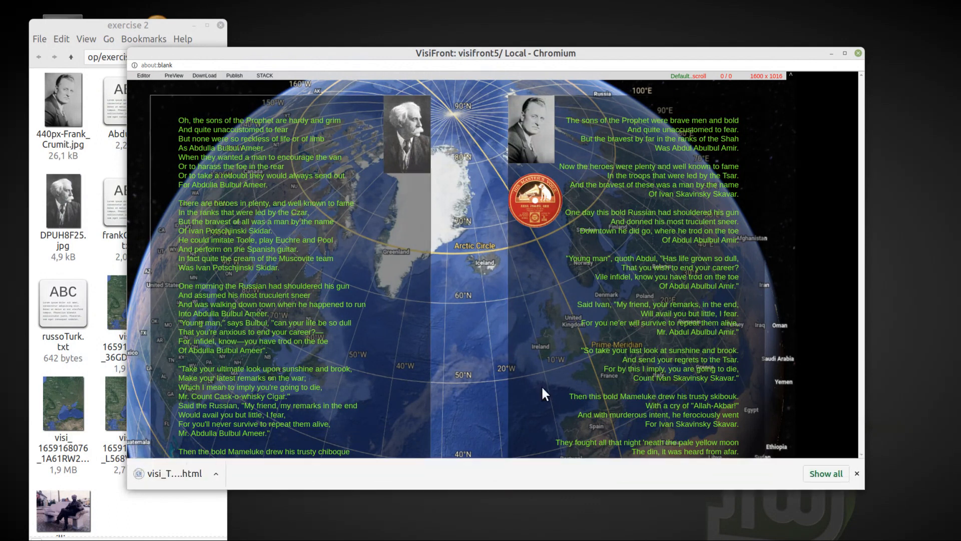
click(857, 474)
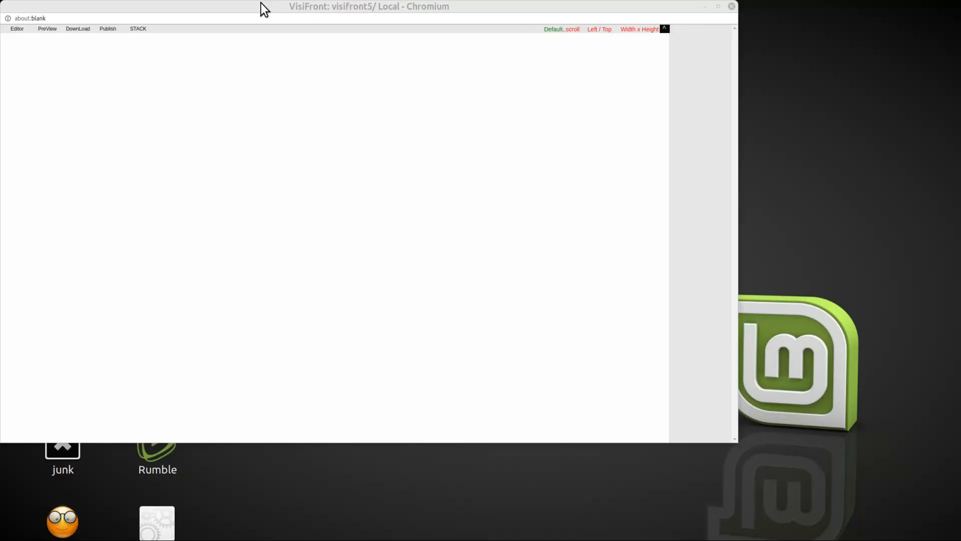
Step: Open the Downloads folder and load the downloaded VisiFront HTML file into the empty VisiFront page
drag(264, 9, 390, 57)
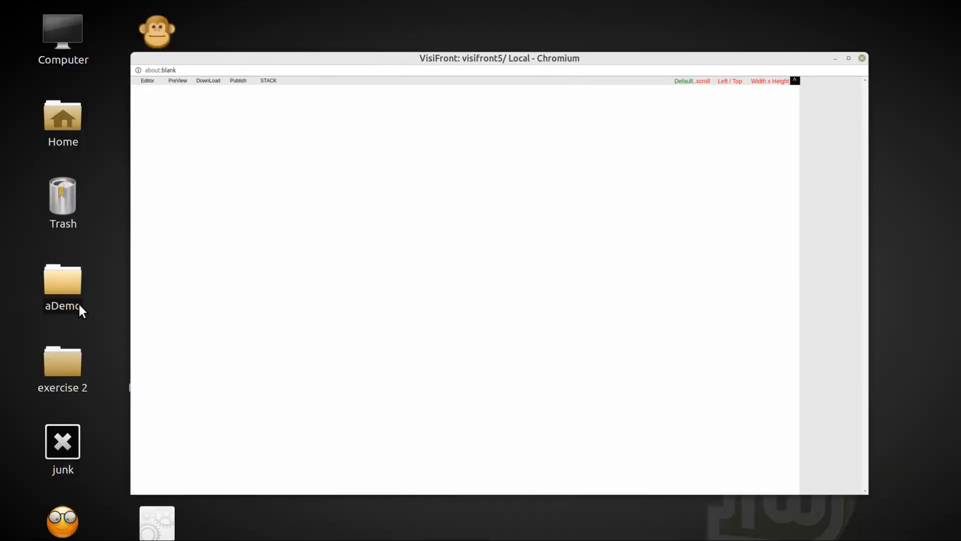
double_click(59, 110)
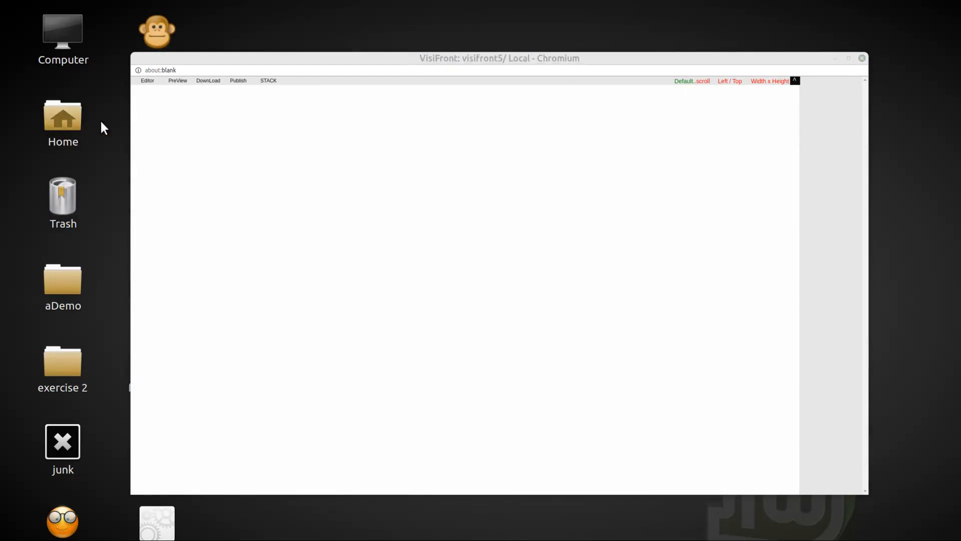
double_click(467, 93)
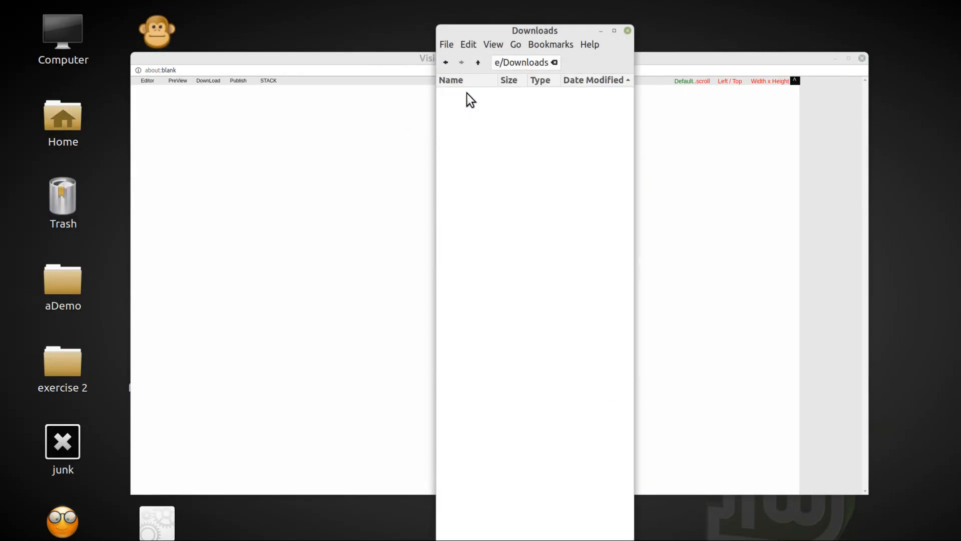
drag(467, 94, 247, 160)
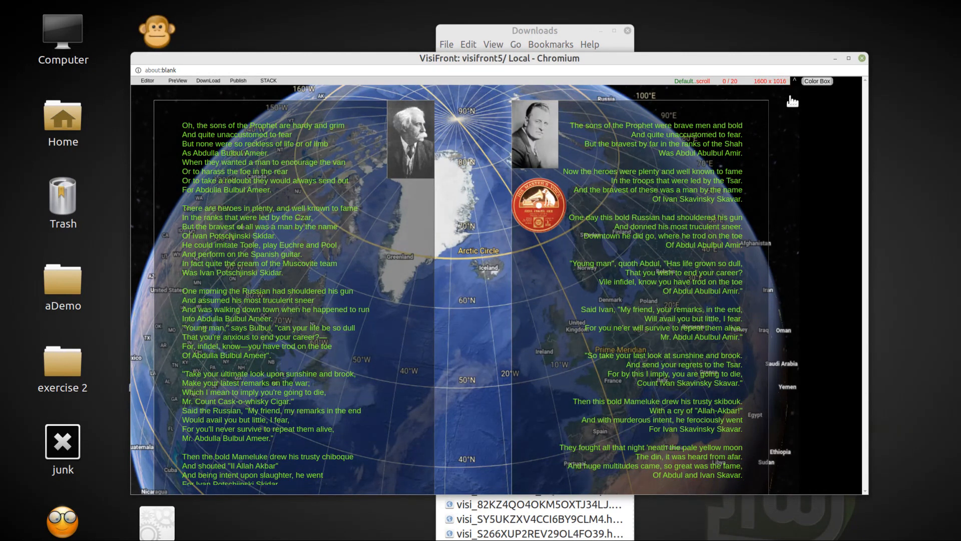
Step: Shrink the loaded globe frame to 848 x 538, then close the Downloads folder and open the exercise 2 folder
drag(798, 97, 486, 123)
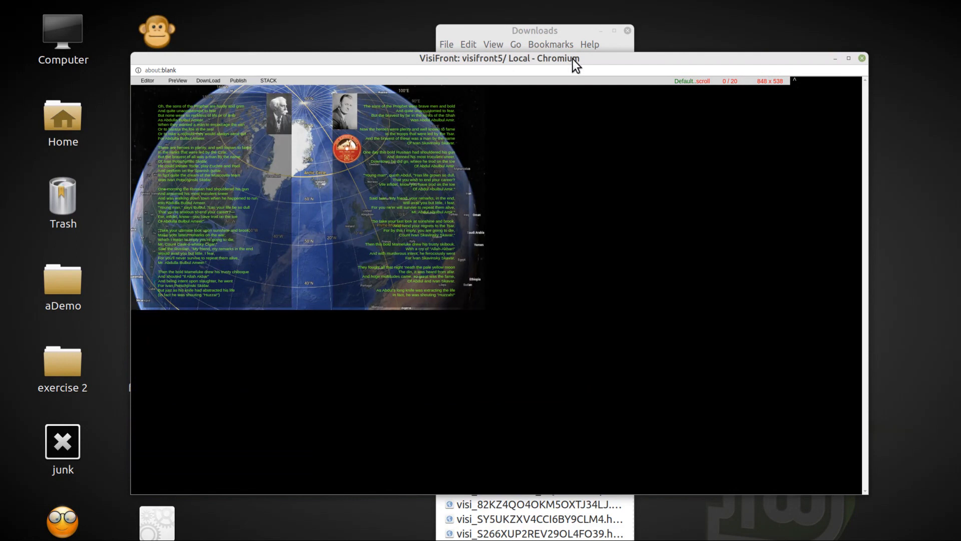
click(624, 33)
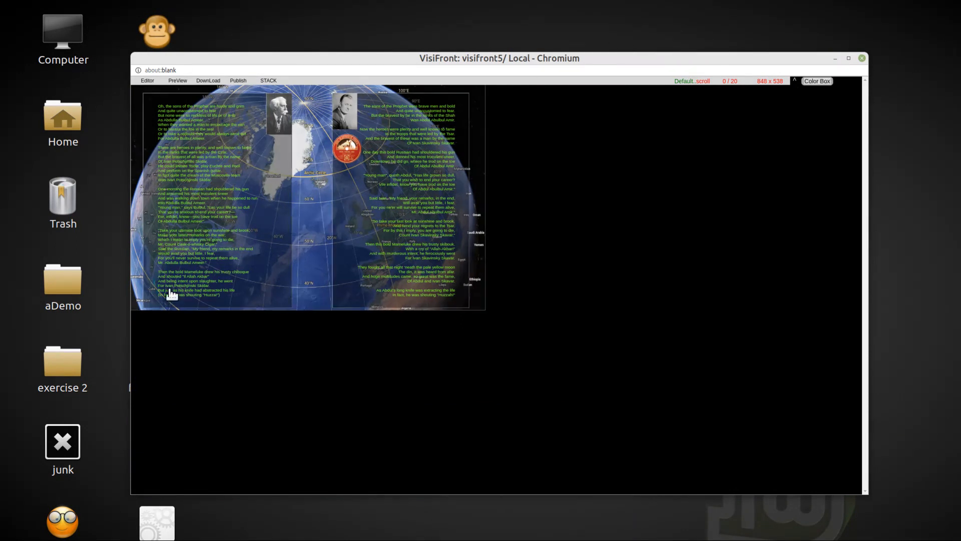
double_click(69, 358)
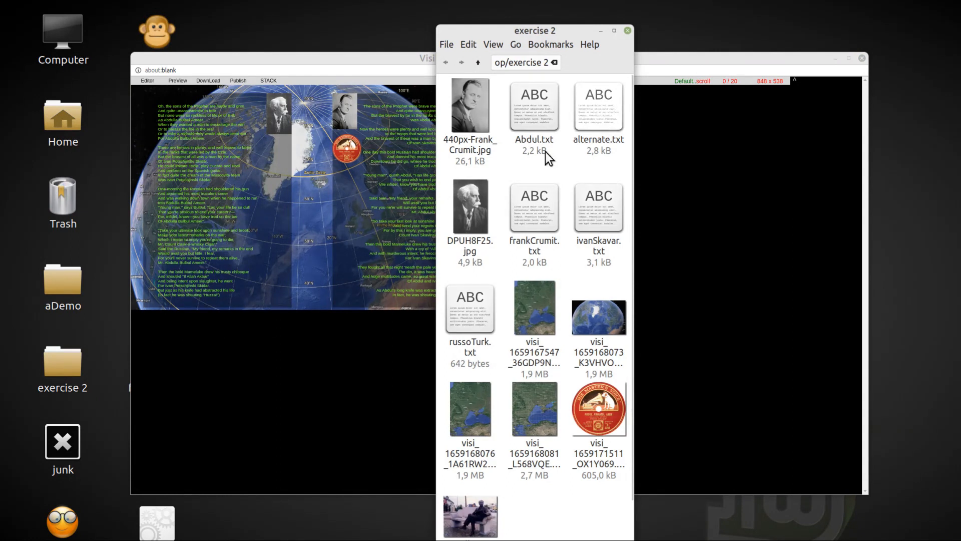
drag(532, 395, 293, 398)
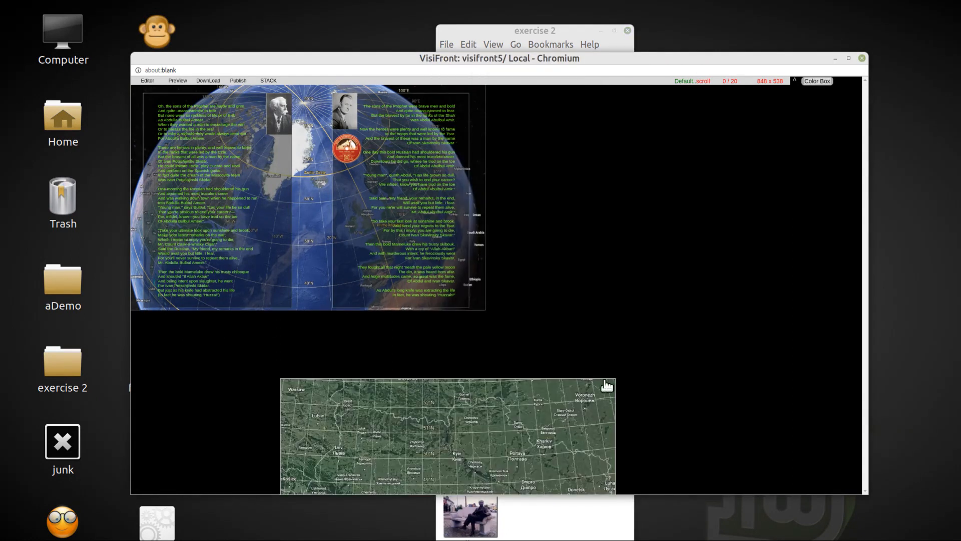
drag(612, 388, 841, 390)
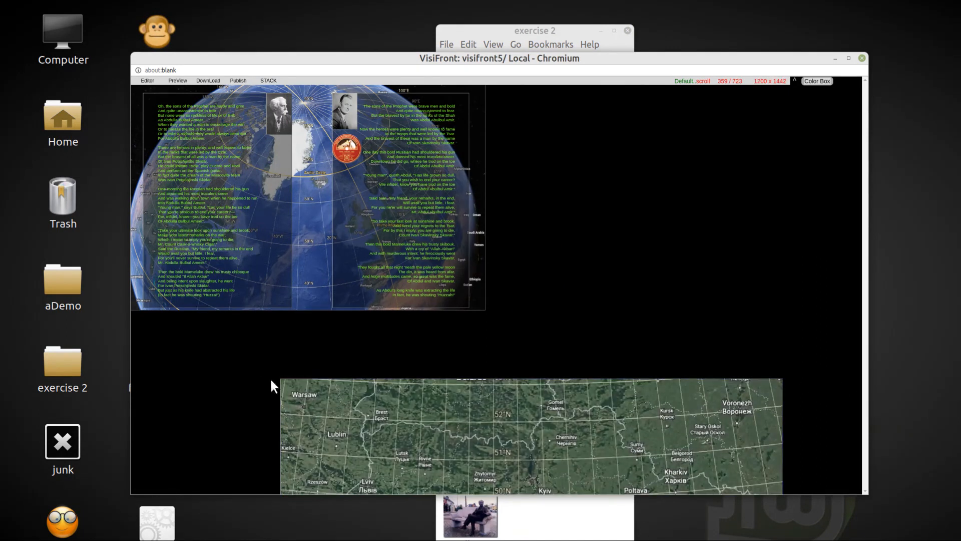
drag(283, 388, 153, 348)
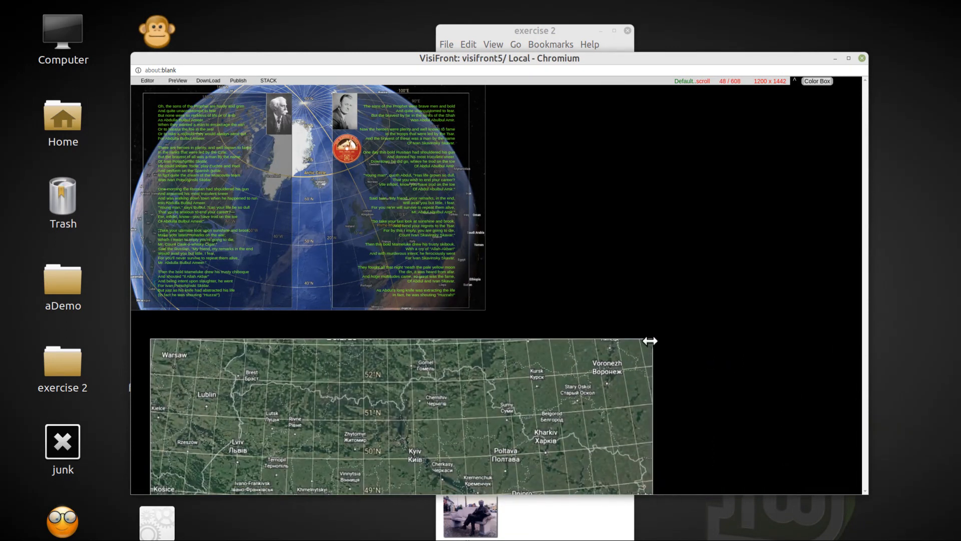
drag(652, 344, 827, 356)
Step: Move the folder window clear of the page, then place alternate.txt and ivanSkavar.txt as two separate text frames on the map
drag(549, 40, 136, 44)
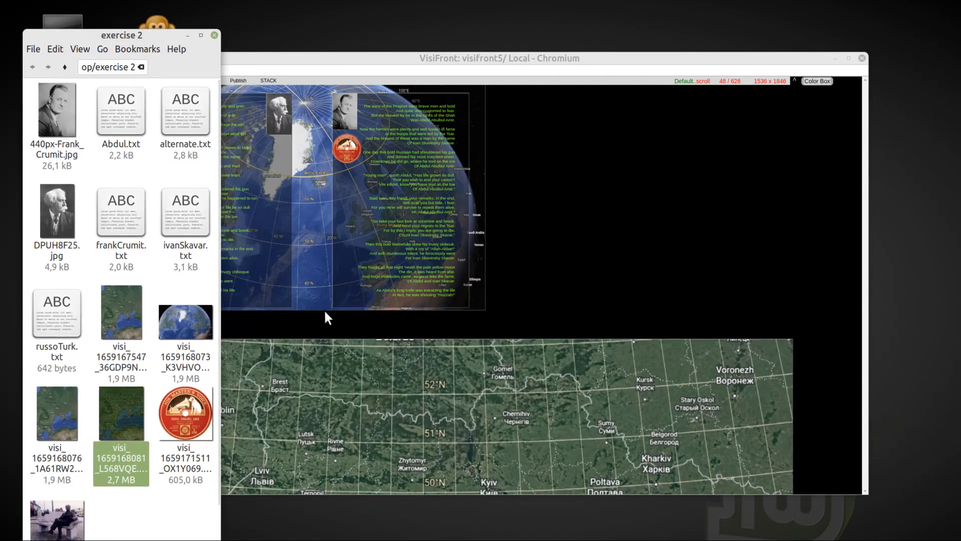
drag(170, 120, 306, 431)
scroll(626, 299, down, 5)
scroll(626, 299, down, 5)
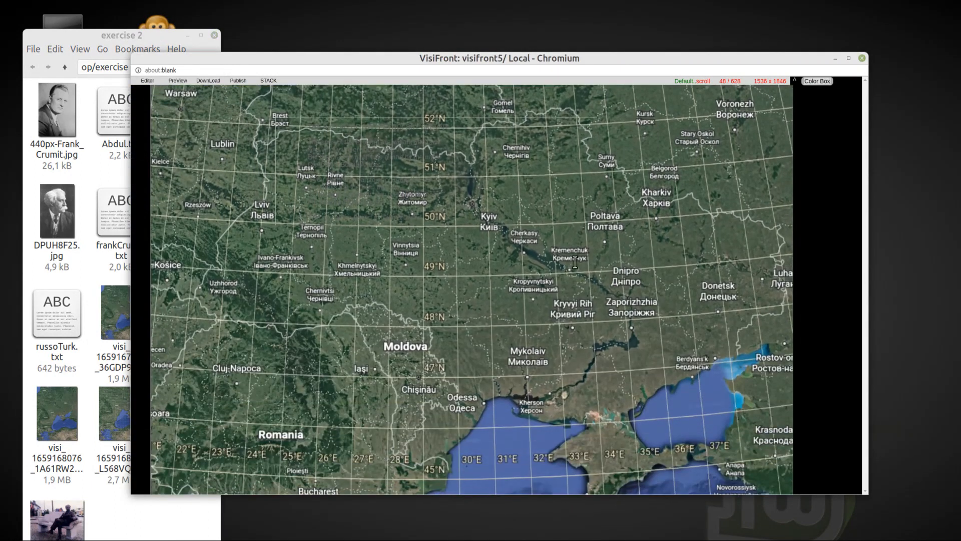
click(121, 32)
drag(173, 208, 394, 299)
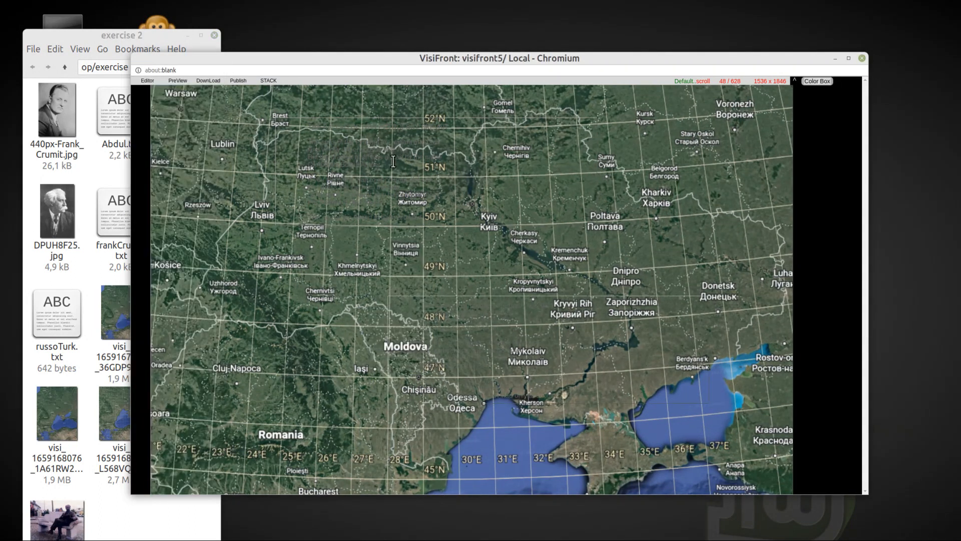
Step: Set the base color of both new poem frames on the map to black
right_click(393, 161)
click(412, 310)
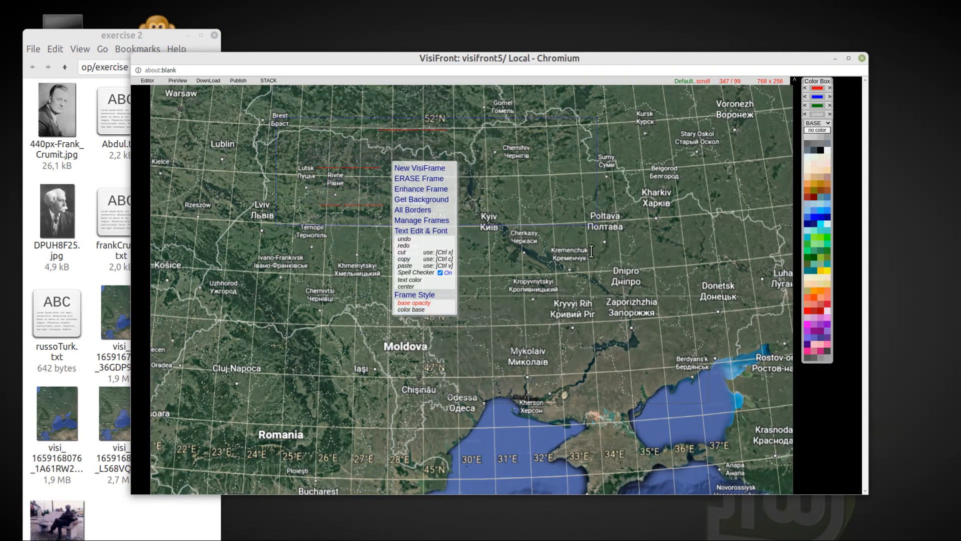
click(821, 152)
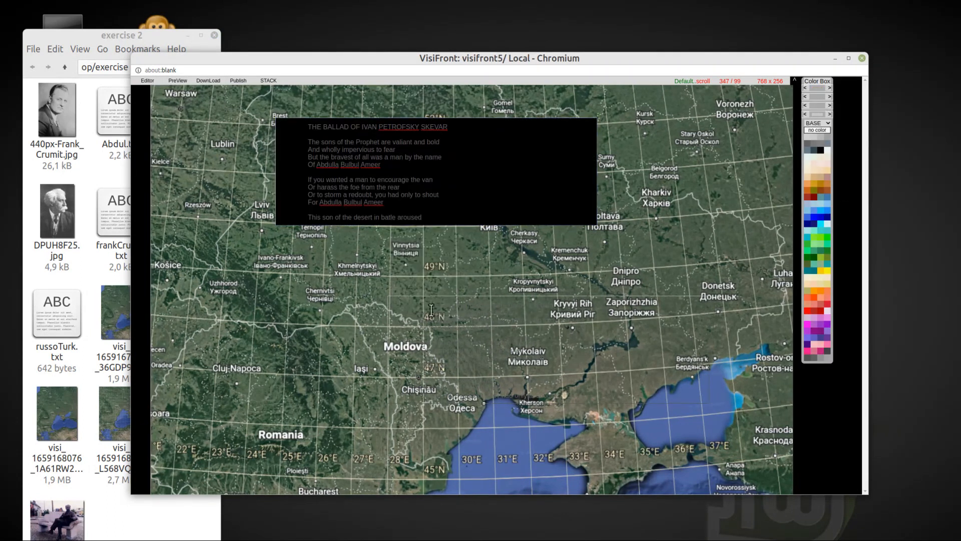
right_click(446, 179)
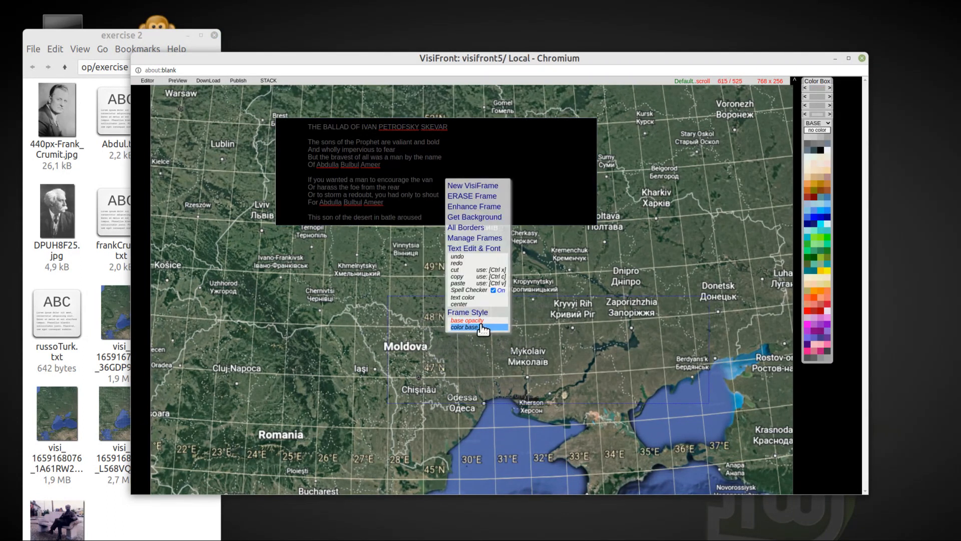
click(820, 150)
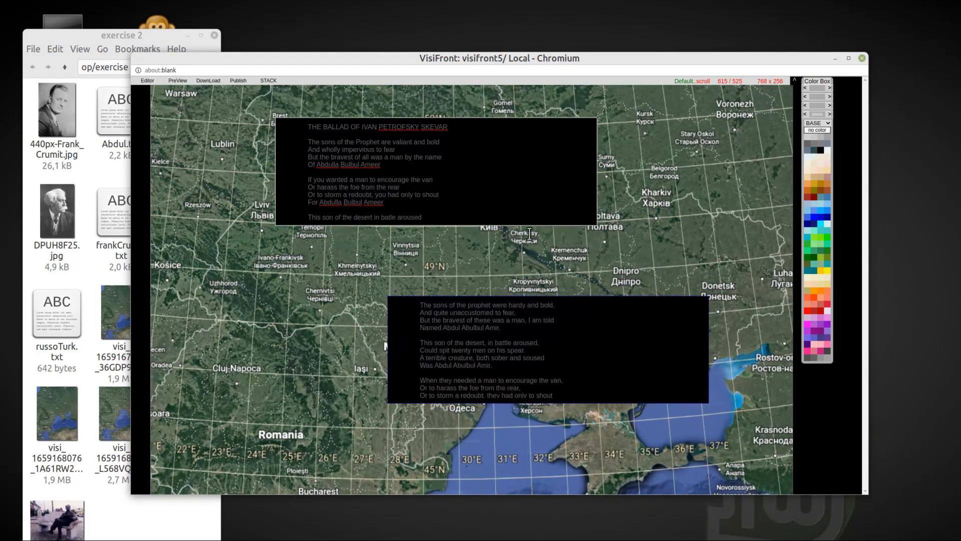
Step: Set the text color of both poem frames on the map to bright green
right_click(584, 347)
click(555, 309)
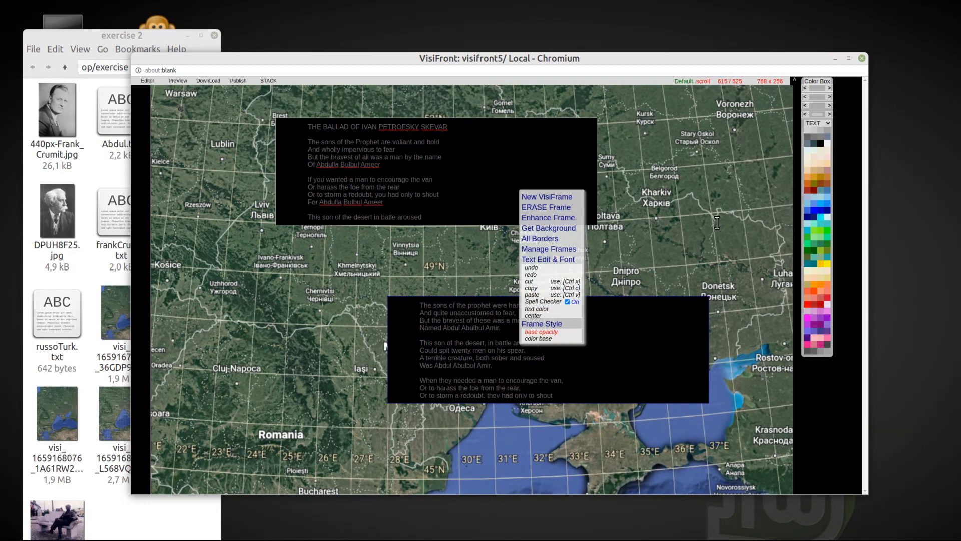
click(816, 234)
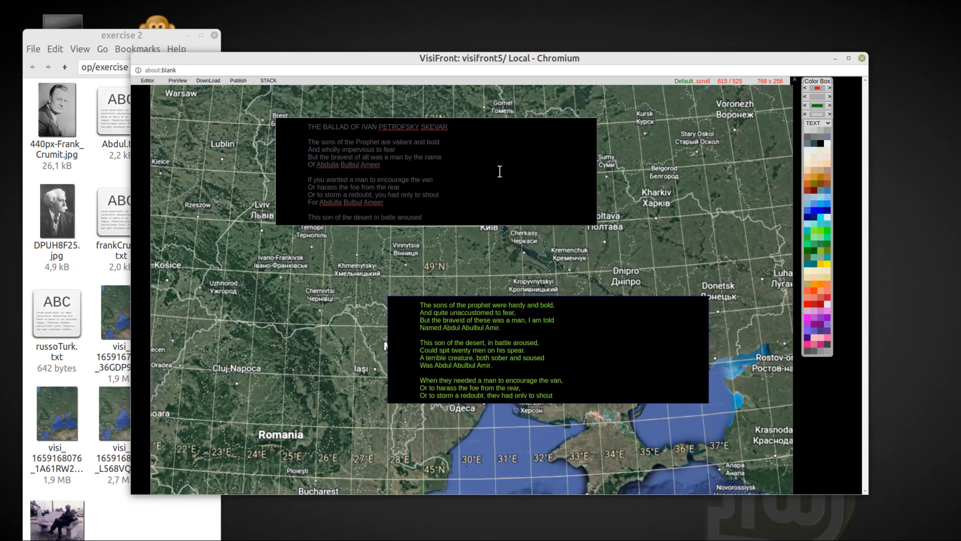
click(815, 233)
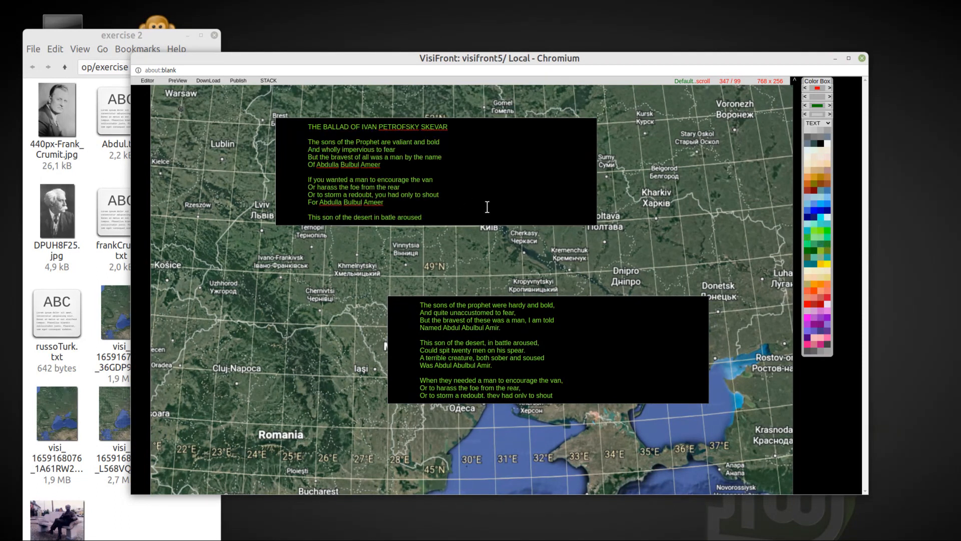
Step: Resize the Ballad frame to 576 x 384, then move the other poem frame to 720 / 536 and right-align its text
drag(593, 218, 520, 283)
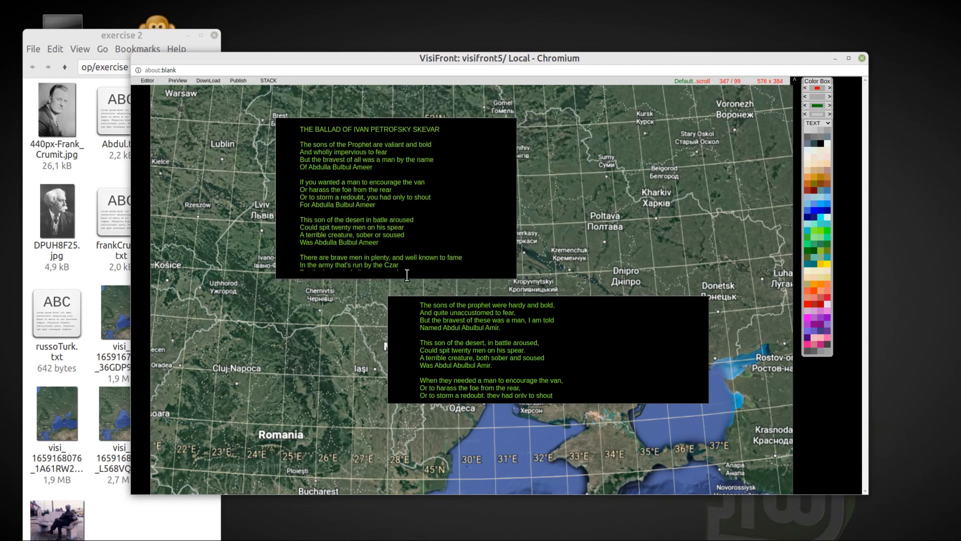
drag(392, 305, 436, 310)
right_click(576, 347)
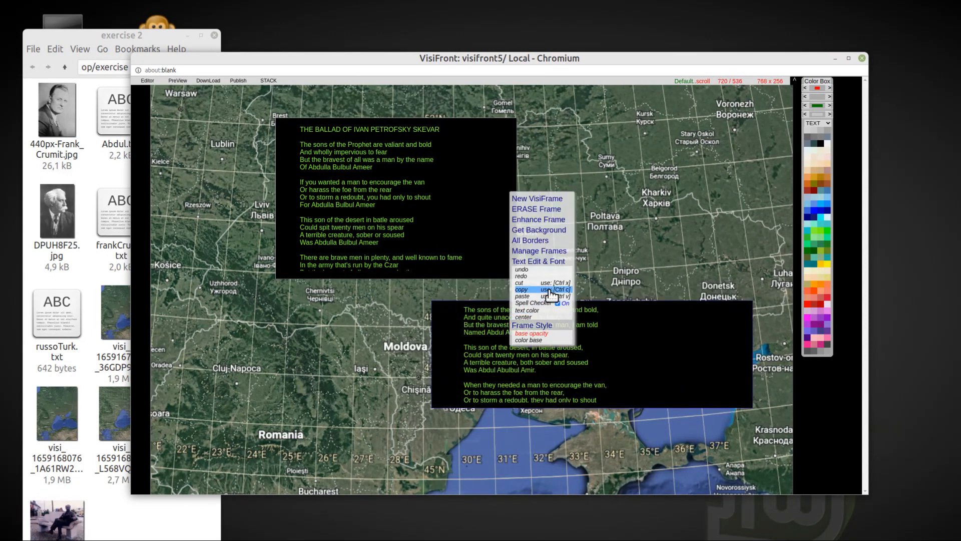
scroll(547, 310, down, 2)
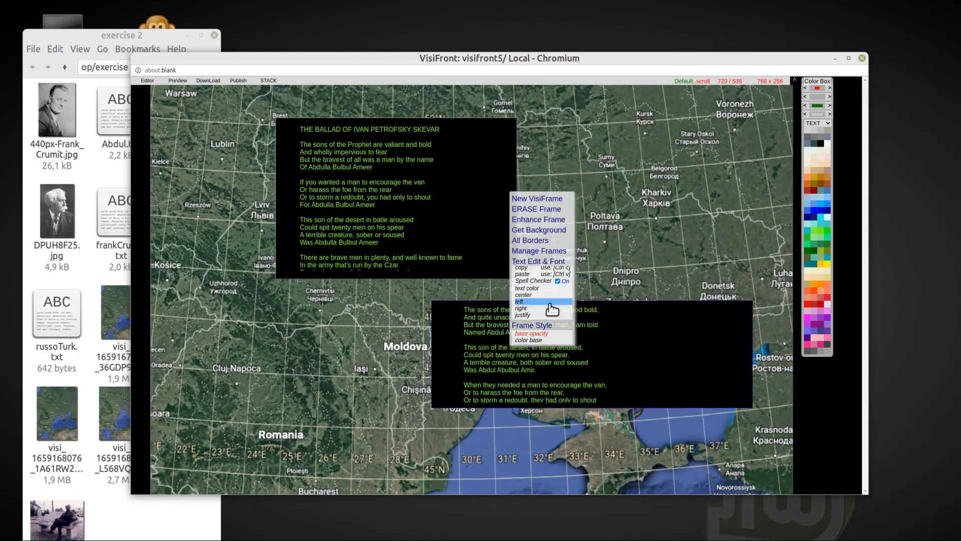
click(546, 310)
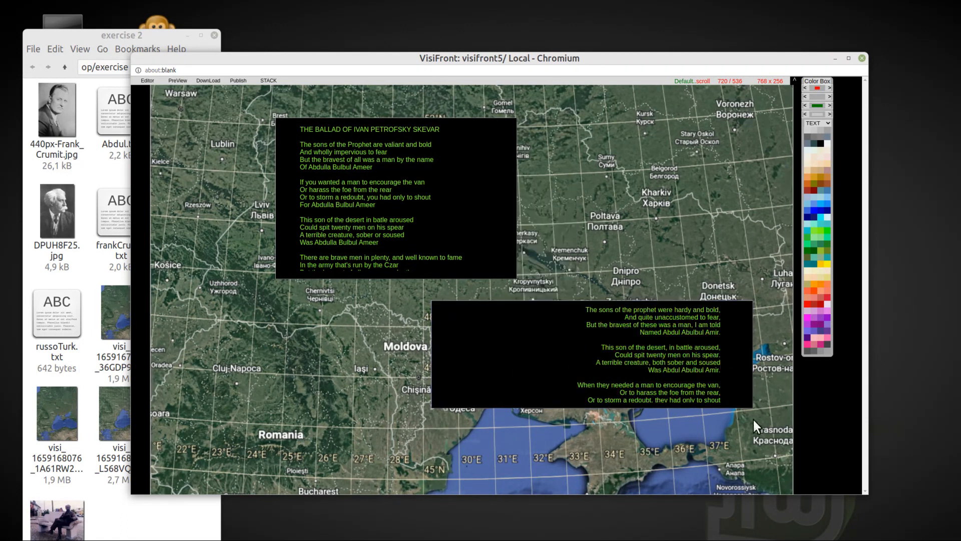
Step: Resize the right-aligned poem frame to 576 x 304 and arrange both poem frames side by side across the map's upper part
drag(751, 409, 680, 430)
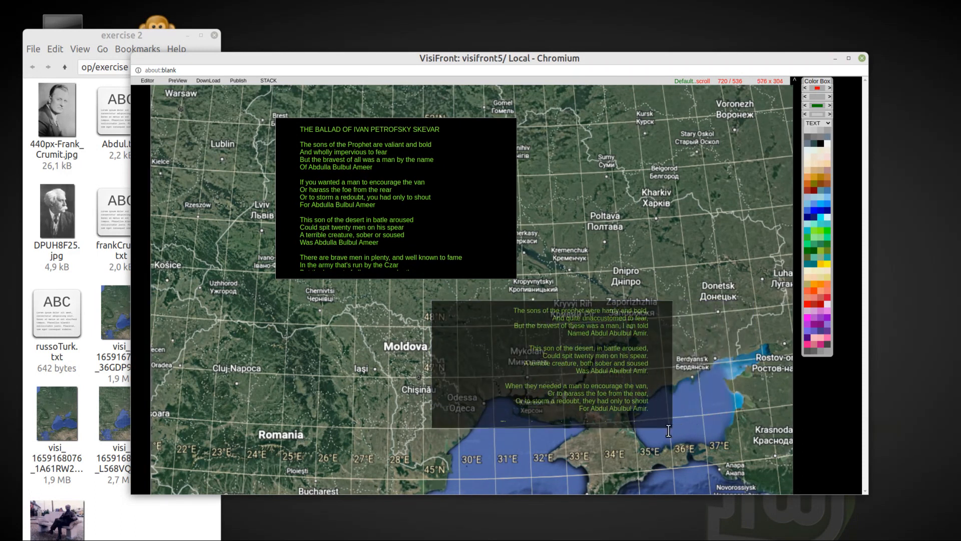
drag(435, 307, 546, 125)
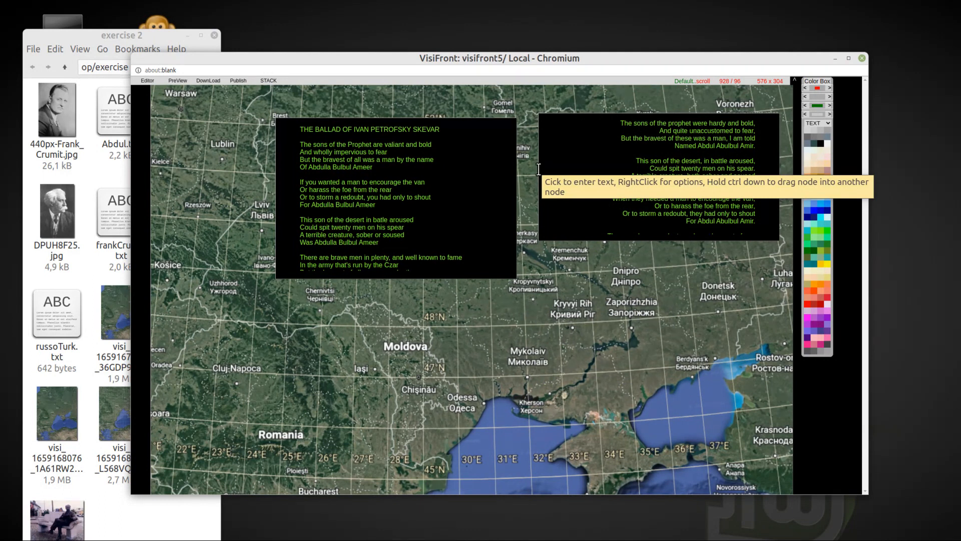
drag(279, 125, 182, 111)
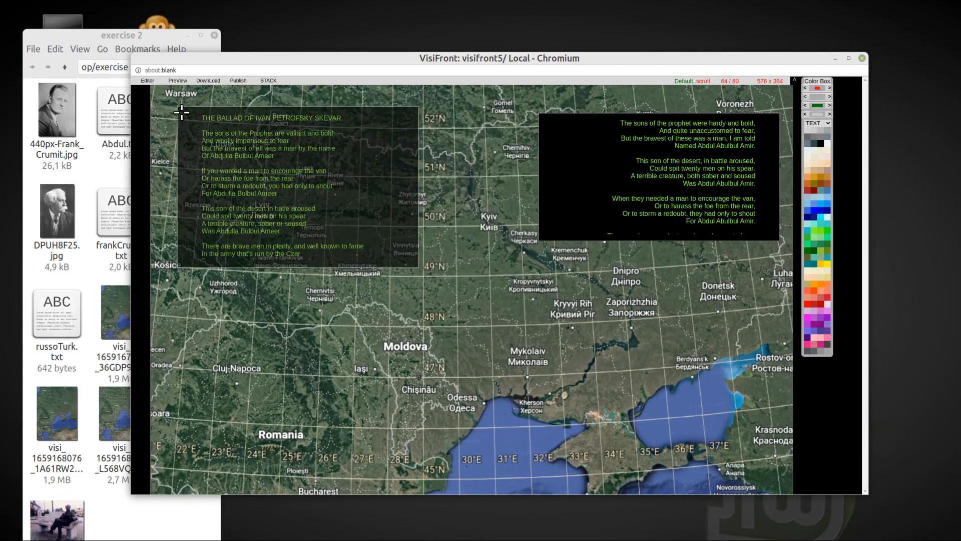
Step: Enlarge the Ballad frame to 640 x 427 and the right-aligned poem frame to 656 x 346, placing the latter at 832 / 80
scroll(608, 188, down, 6)
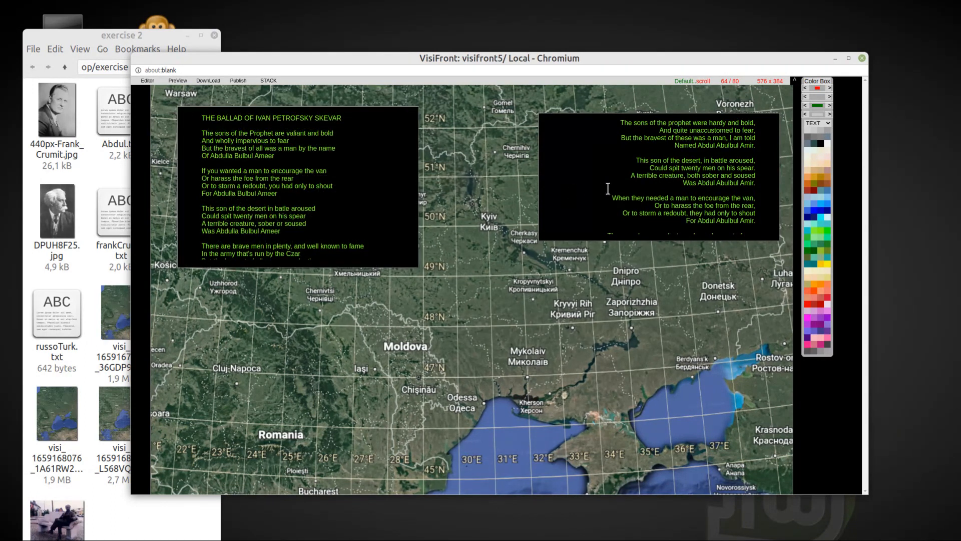
scroll(608, 189, down, 5)
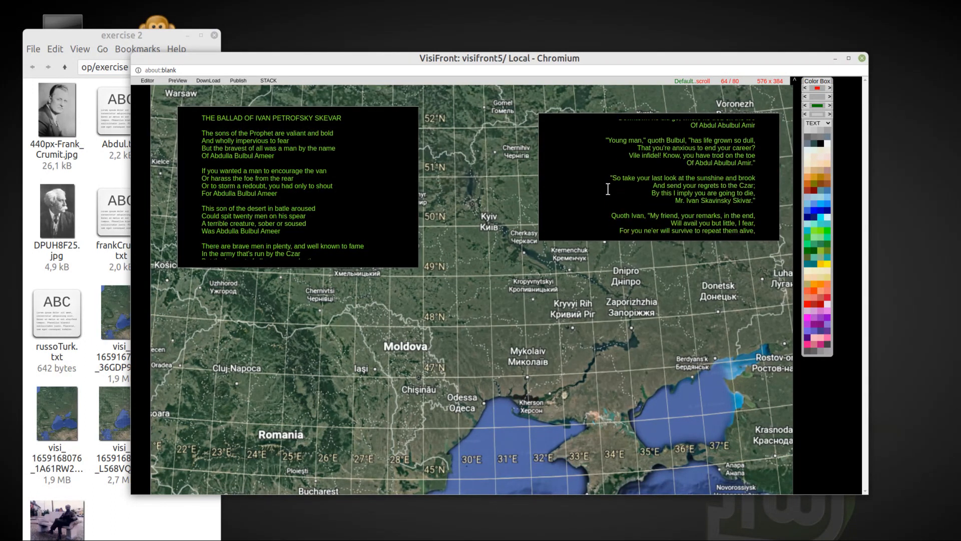
scroll(608, 189, down, 8)
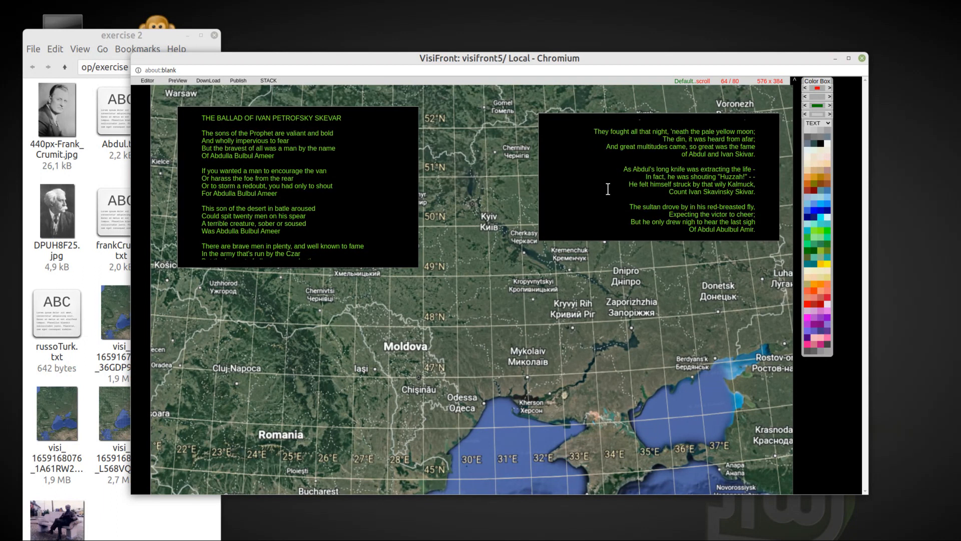
scroll(608, 189, up, 8)
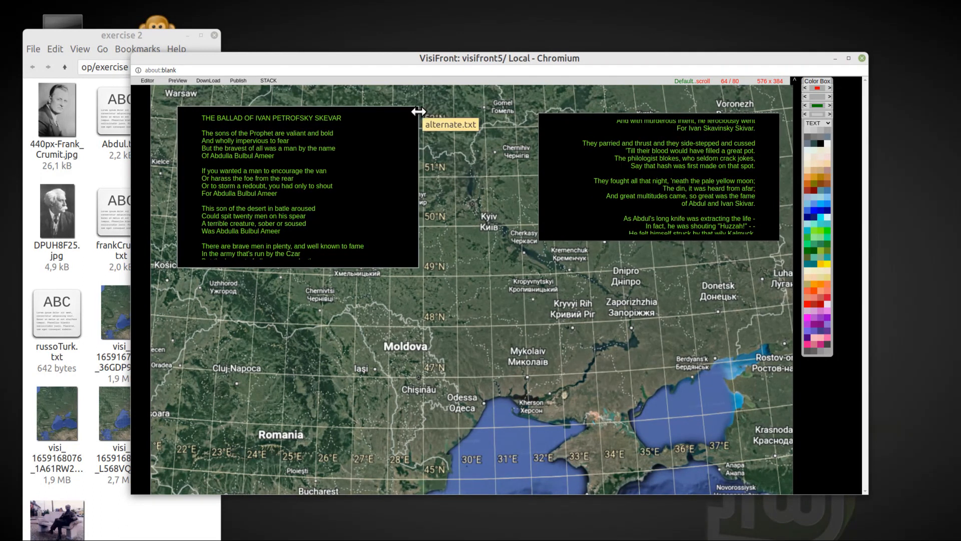
drag(418, 111, 453, 117)
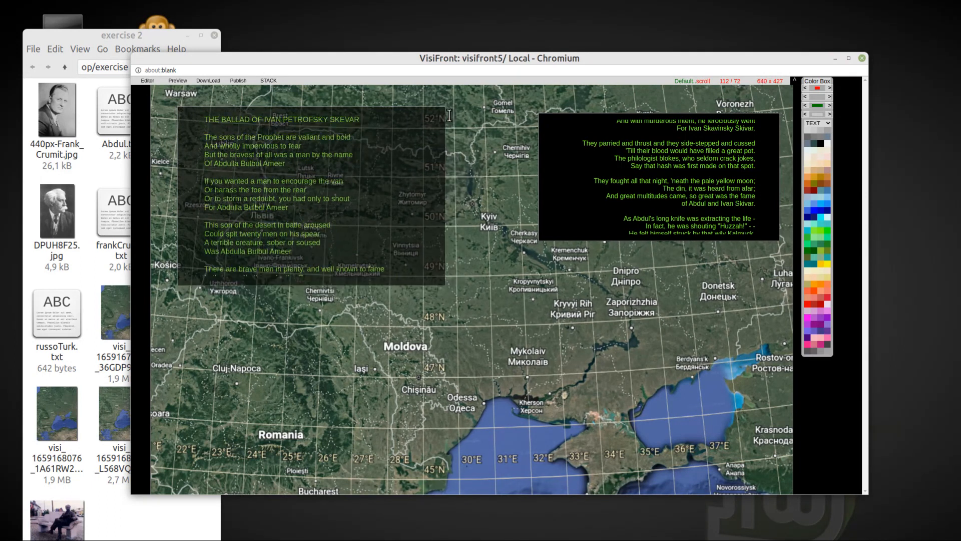
drag(546, 122, 511, 114)
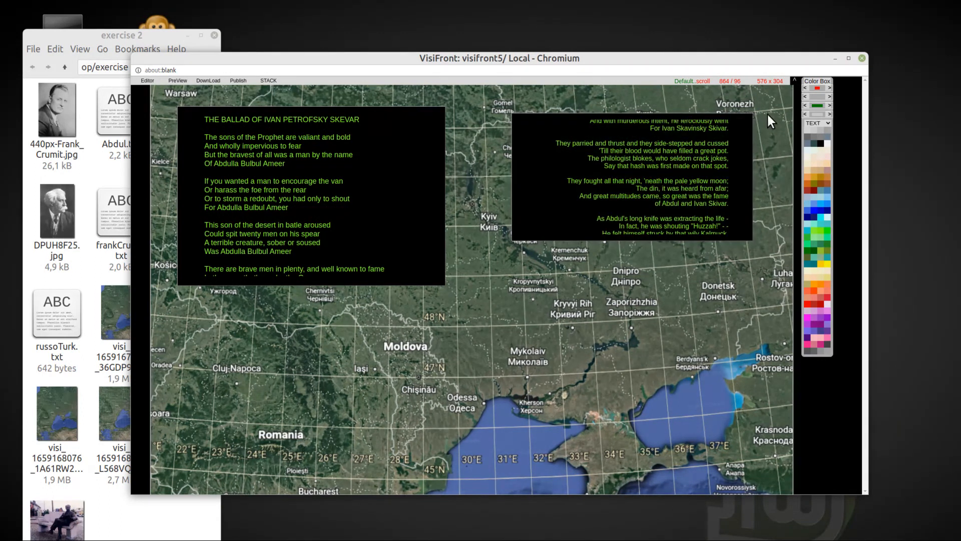
drag(768, 120, 792, 128)
drag(514, 119, 504, 111)
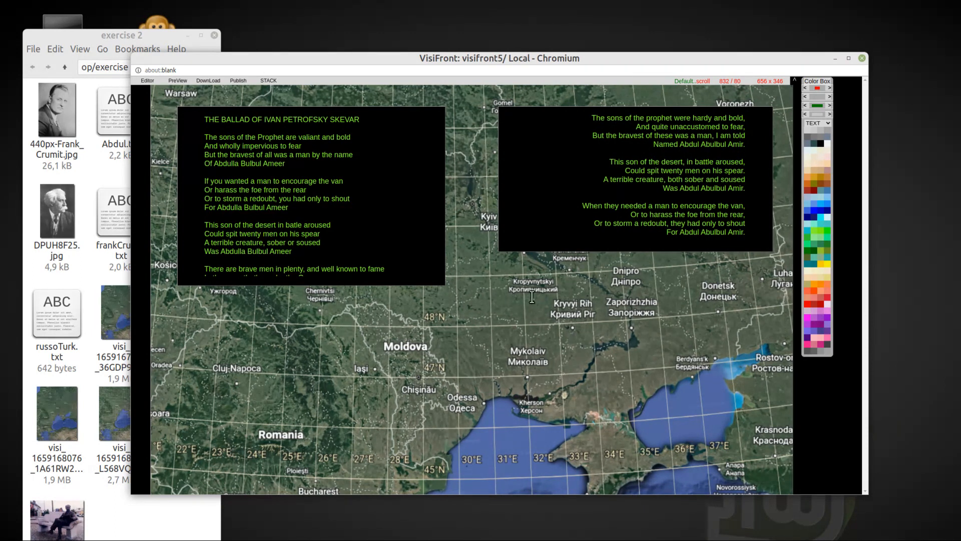
Step: Stretch both poem frames down the map, the right-aligned one to 672 x 1712 and the Ballad frame to 704 x 1712
drag(771, 249, 783, 476)
scroll(676, 406, up, 11)
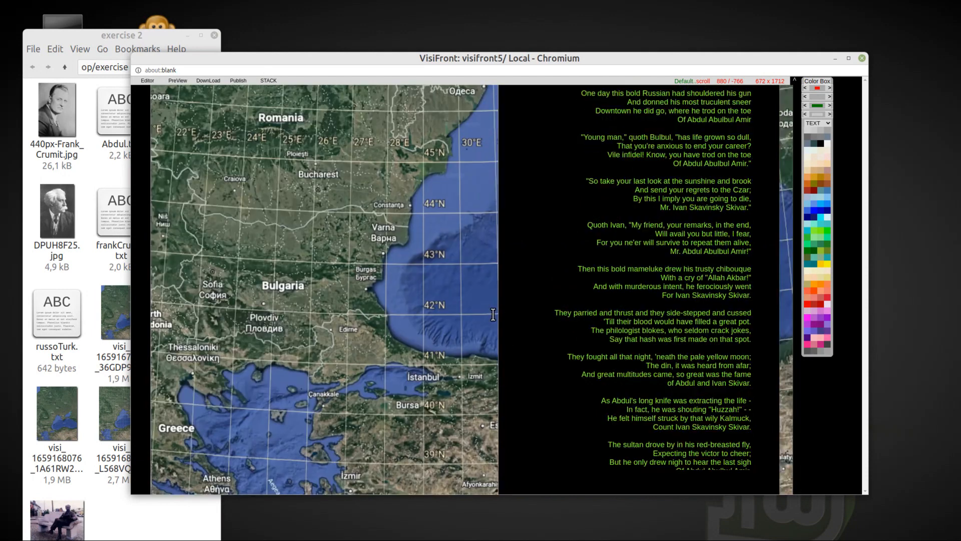
drag(443, 181, 468, 426)
scroll(479, 389, down, 5)
scroll(483, 371, down, 6)
drag(462, 178, 468, 476)
scroll(491, 365, up, 4)
scroll(492, 364, up, 10)
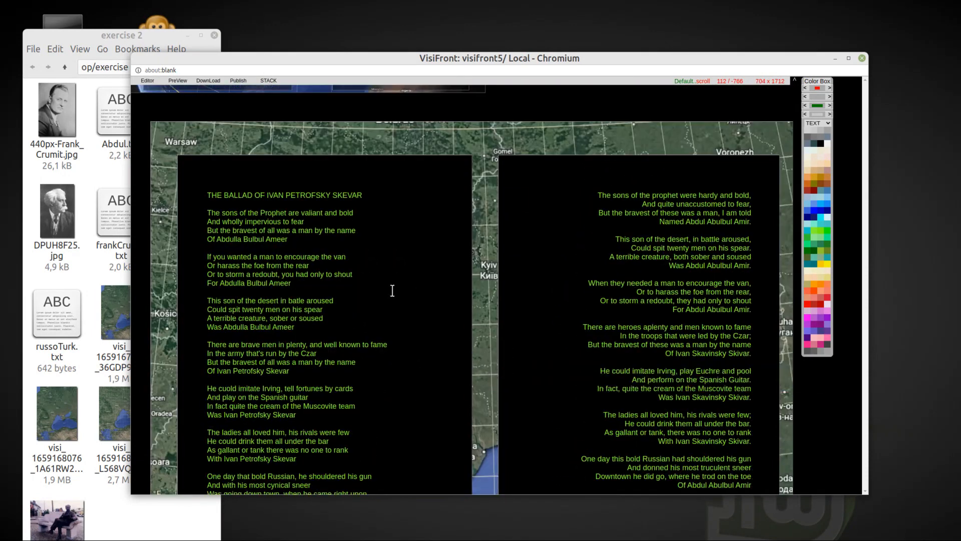
Step: Shift the Ballad frame slightly left and lower the base opacity of both poem frames, to 0.40 for the right-aligned one
drag(178, 163, 170, 161)
right_click(445, 258)
click(423, 272)
scroll(423, 271, down, 4)
click(545, 249)
scroll(549, 249, down, 2)
scroll(549, 249, up, 2)
right_click(547, 252)
click(512, 394)
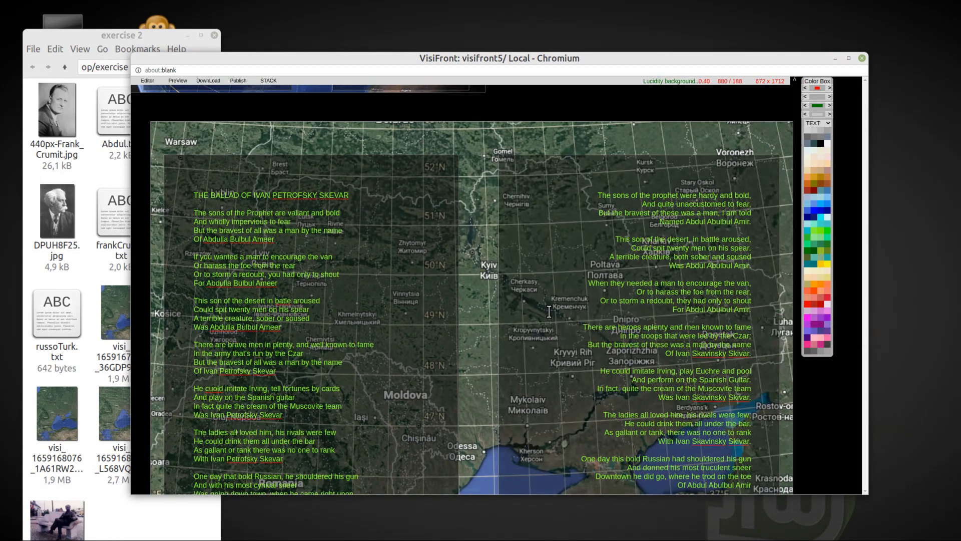
Step: Expand the map frame with its poems to 1600 x 1922 and move it down to 0 / 928
scroll(787, 281, up, 3)
click(755, 313)
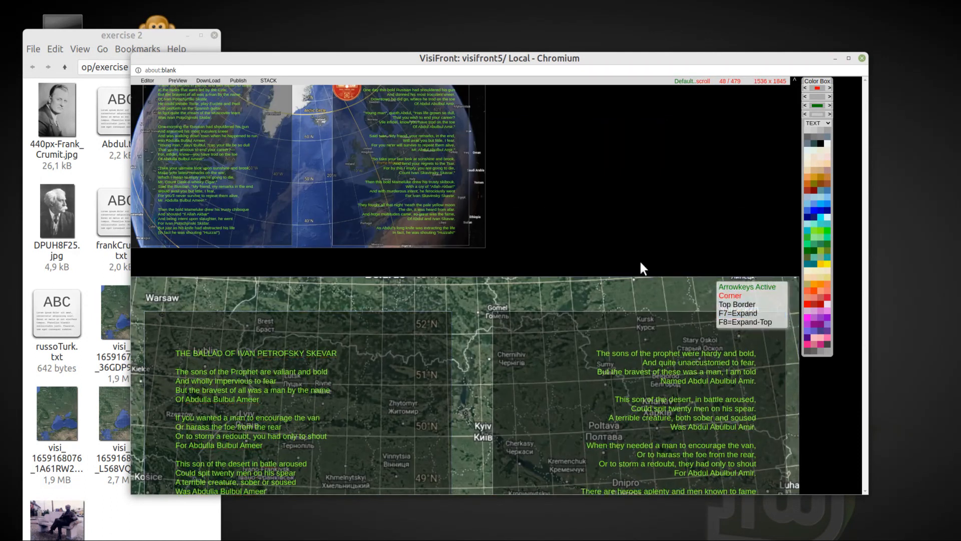
scroll(638, 259, up, 1)
drag(142, 320, 131, 454)
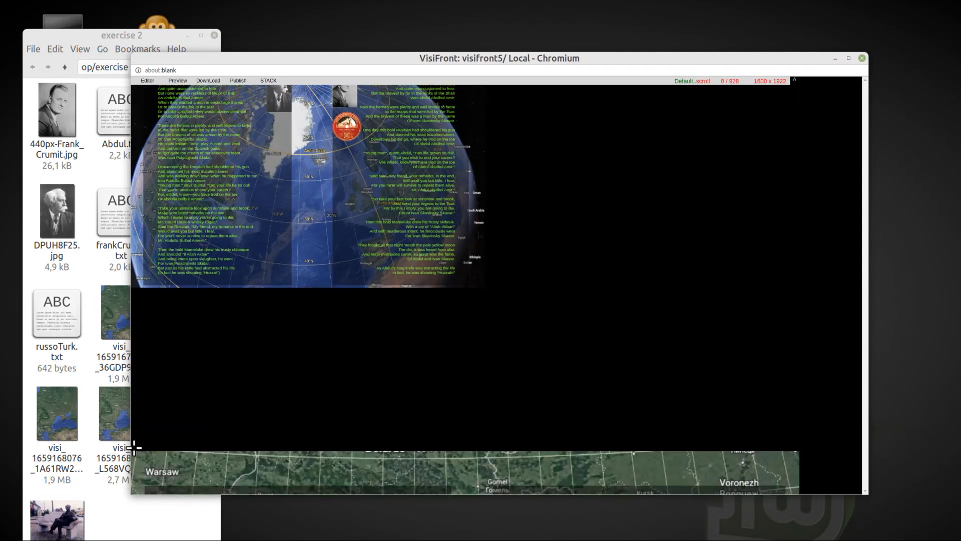
Step: Expand the globe frame with its poems and portraits to the full page width
scroll(338, 227, up, 1)
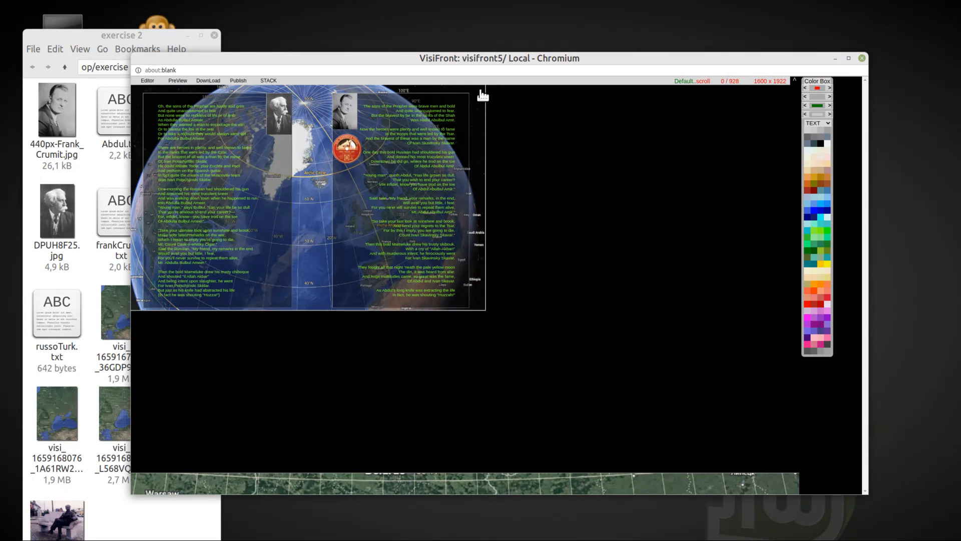
click(481, 92)
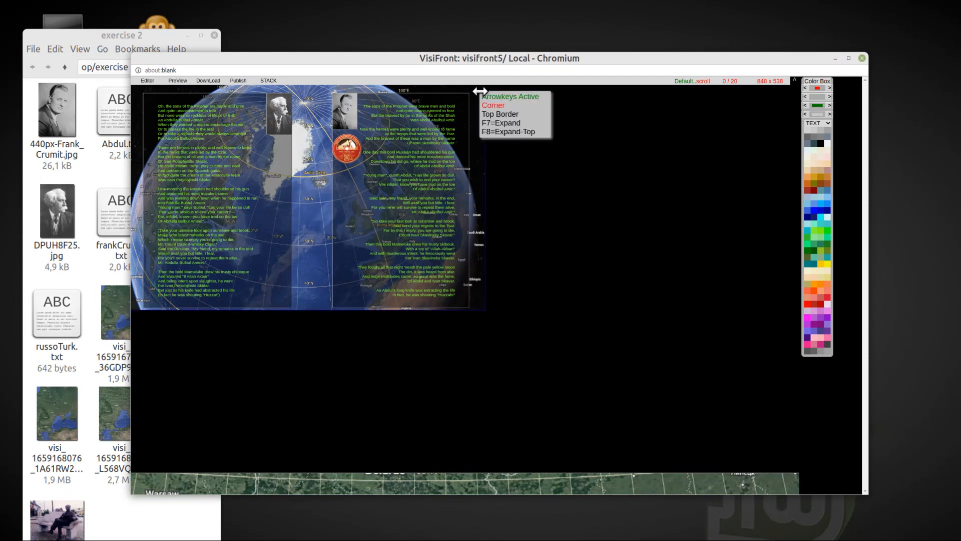
click(506, 124)
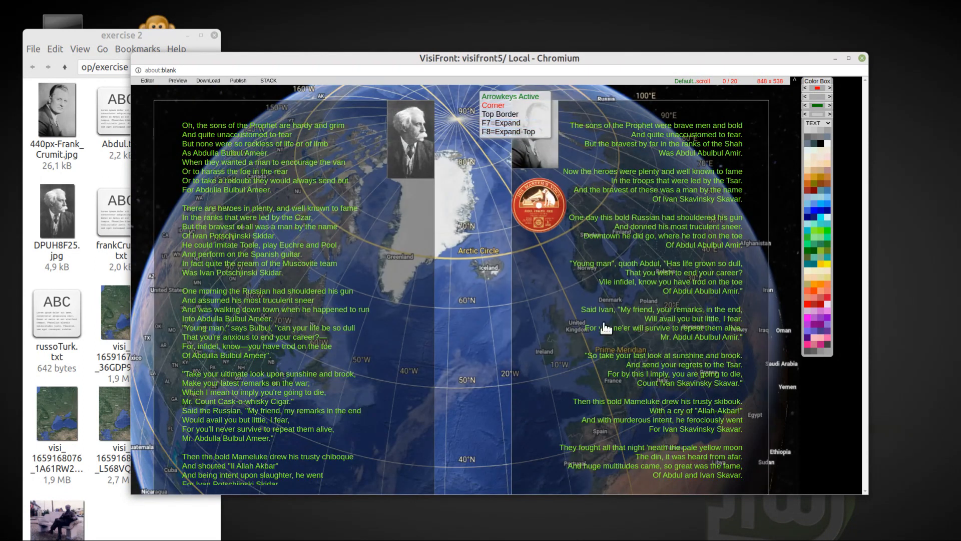
Step: Bring up the second map frame with its poems and move it down to 0 / 1056, leaving a gap below the globe
scroll(773, 359, down, 6)
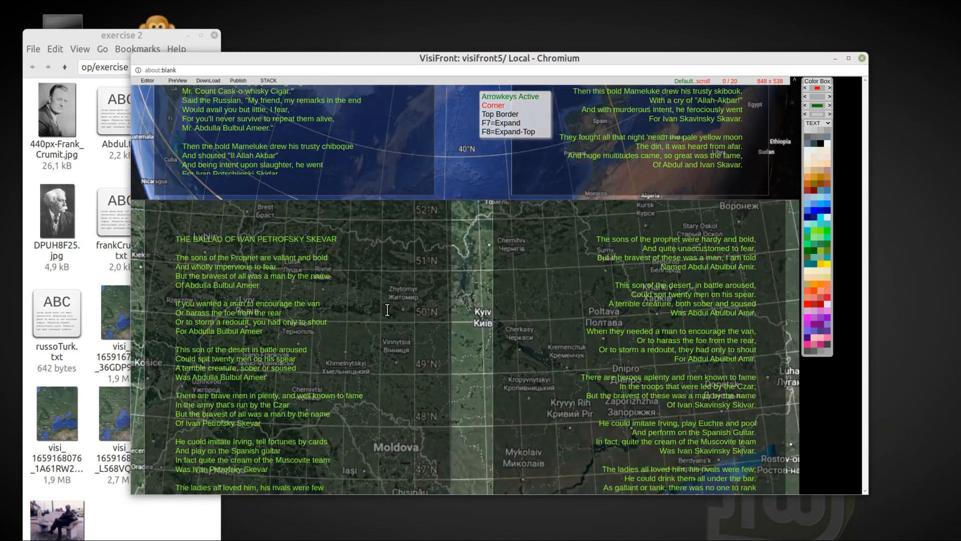
key(F8)
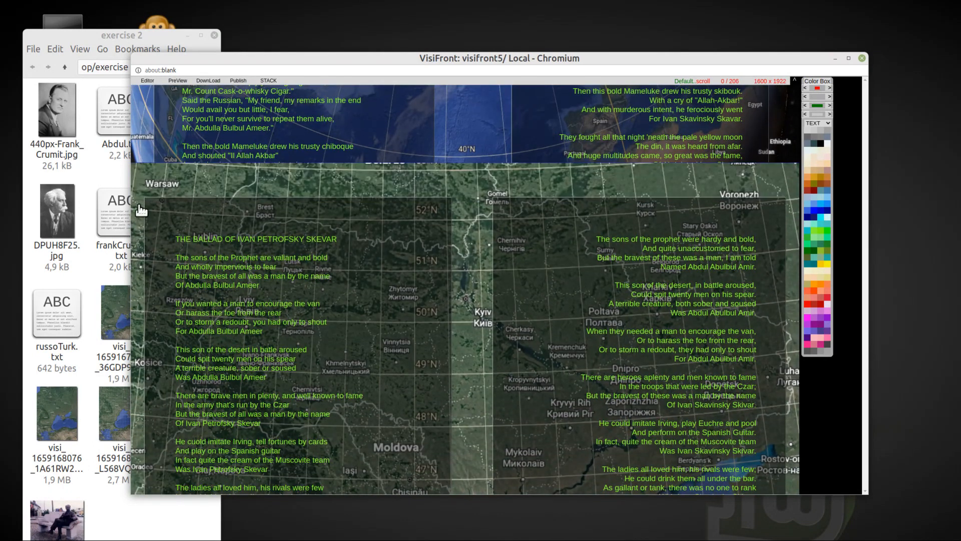
drag(133, 167, 130, 219)
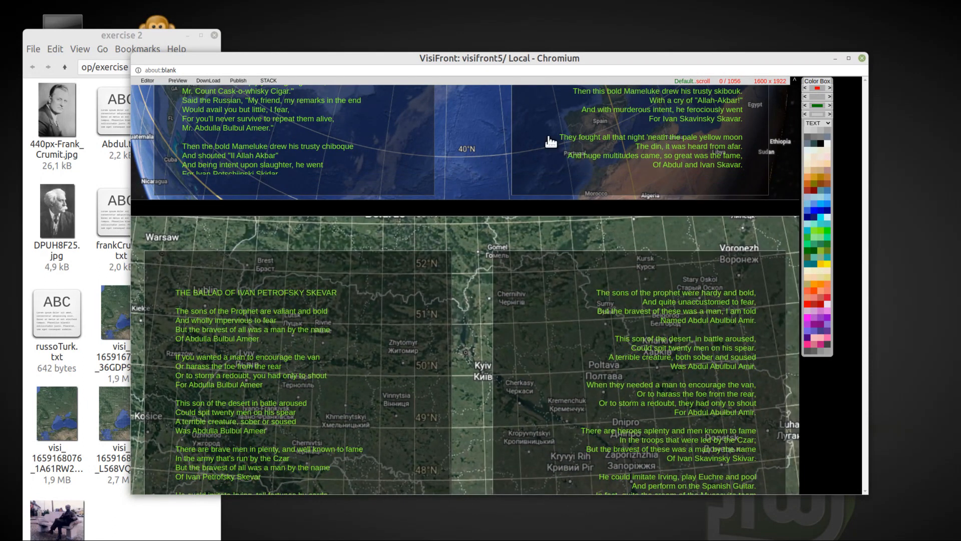
Step: Preview the page in an enlarged window, check the globe and map sections, and close the preview
click(178, 80)
drag(580, 395, 851, 540)
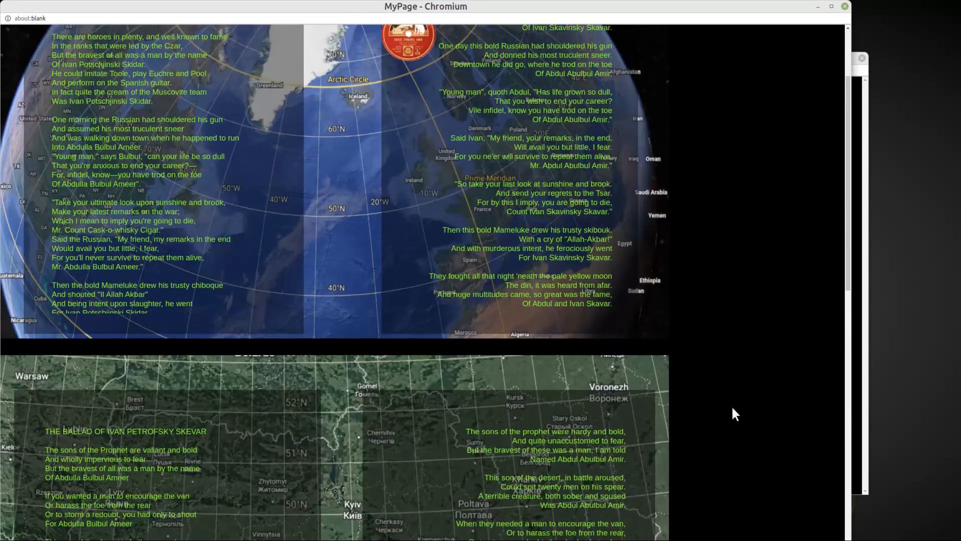
scroll(733, 408, down, 15)
scroll(723, 412, up, 10)
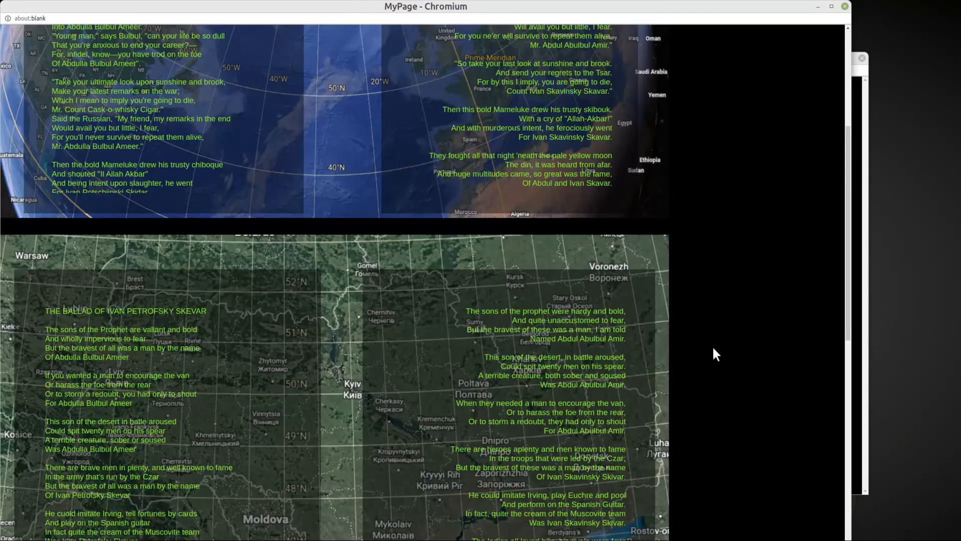
scroll(713, 349, up, 5)
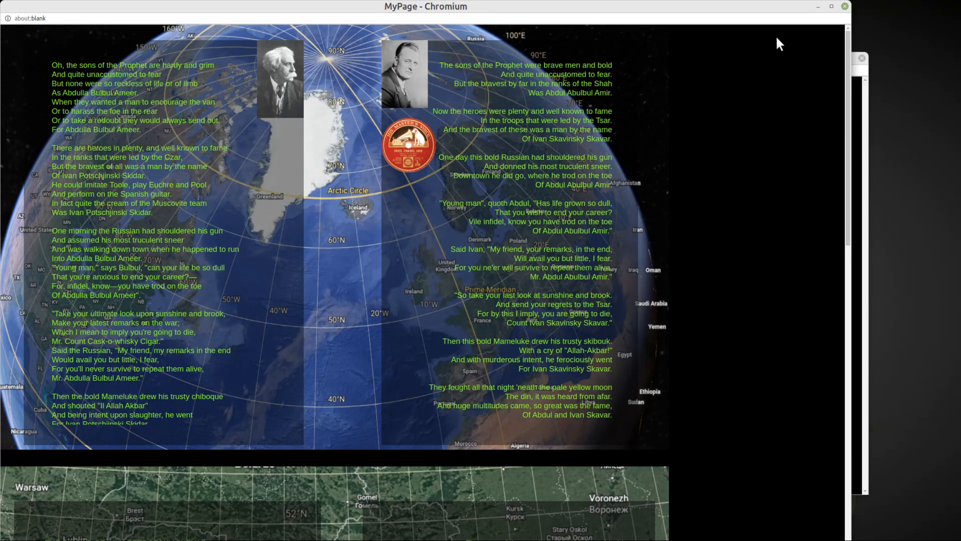
click(843, 7)
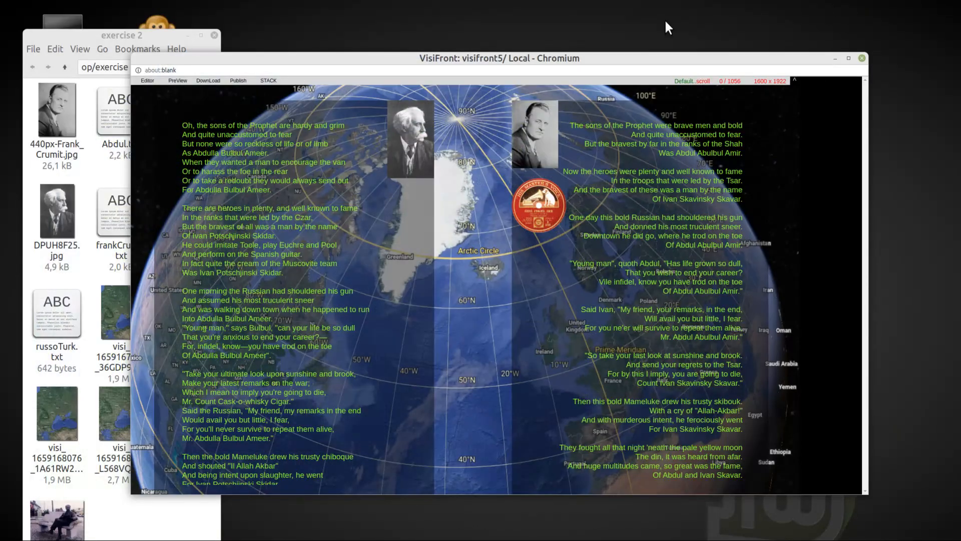
Step: Download the page, load the newest saved HTML file from the Downloads folder into the empty VisiFront page, and close the folder
click(203, 81)
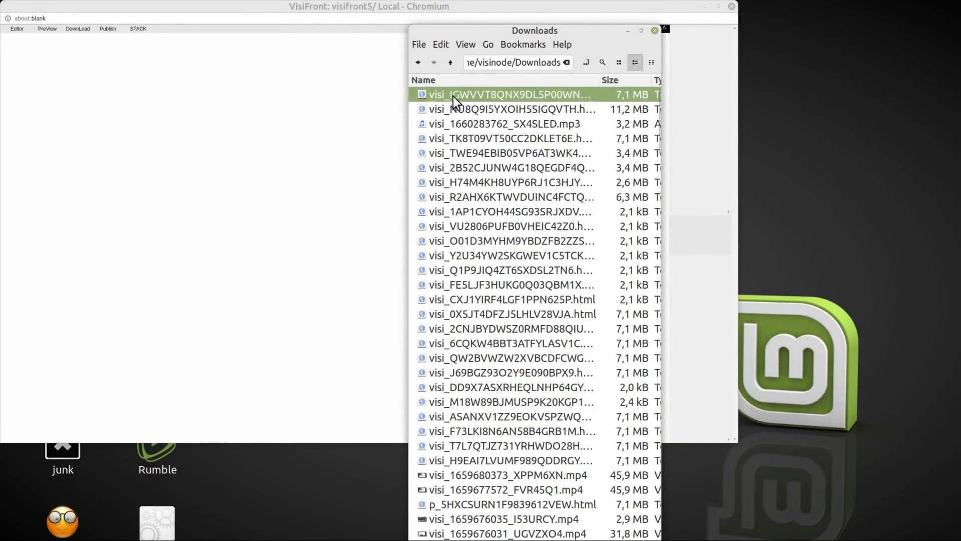
drag(453, 96, 195, 108)
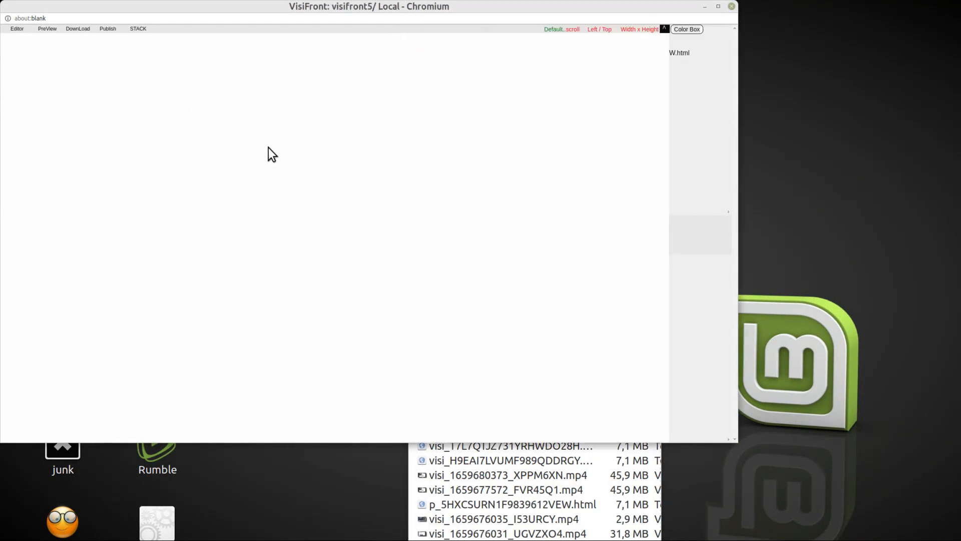
drag(407, 7, 528, 69)
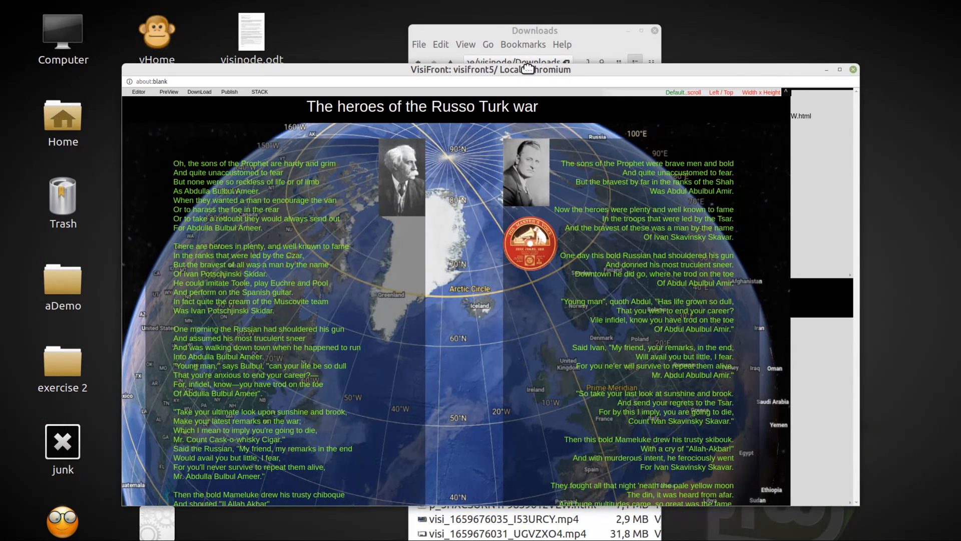
click(654, 31)
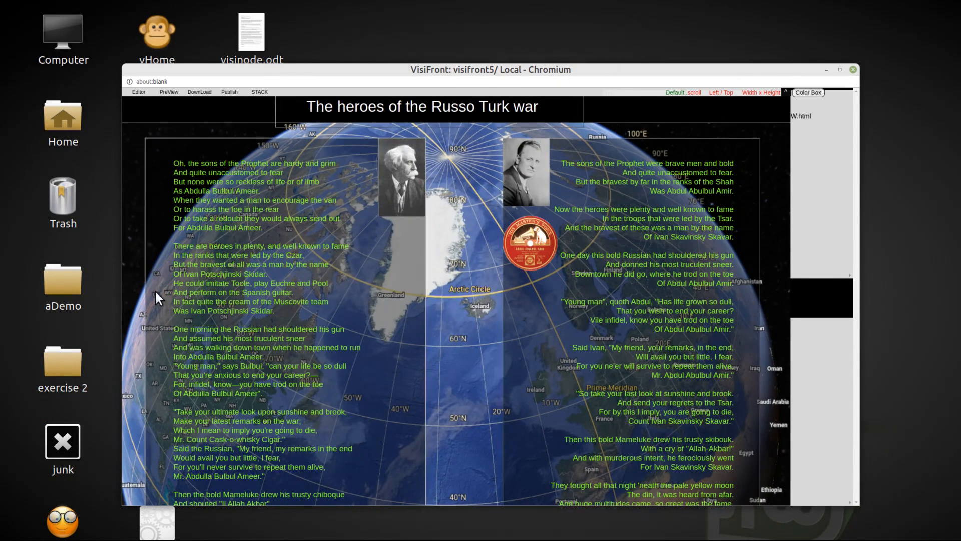
click(72, 369)
double_click(72, 368)
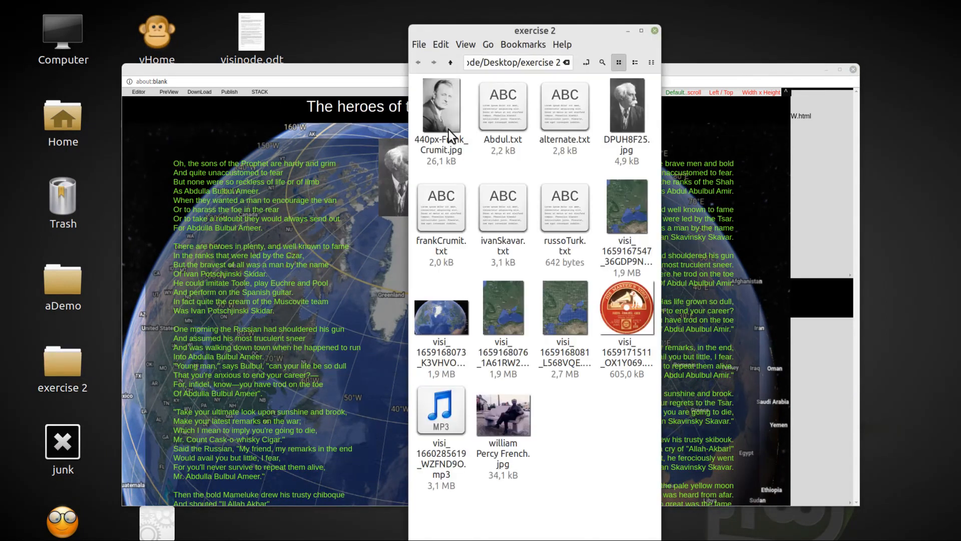
drag(554, 35, 187, 20)
mouse_move(75, 396)
mouse_down()
mouse_move(280, 346)
mouse_move(600, 160)
mouse_move(565, 148)
mouse_move(578, 148)
mouse_up()
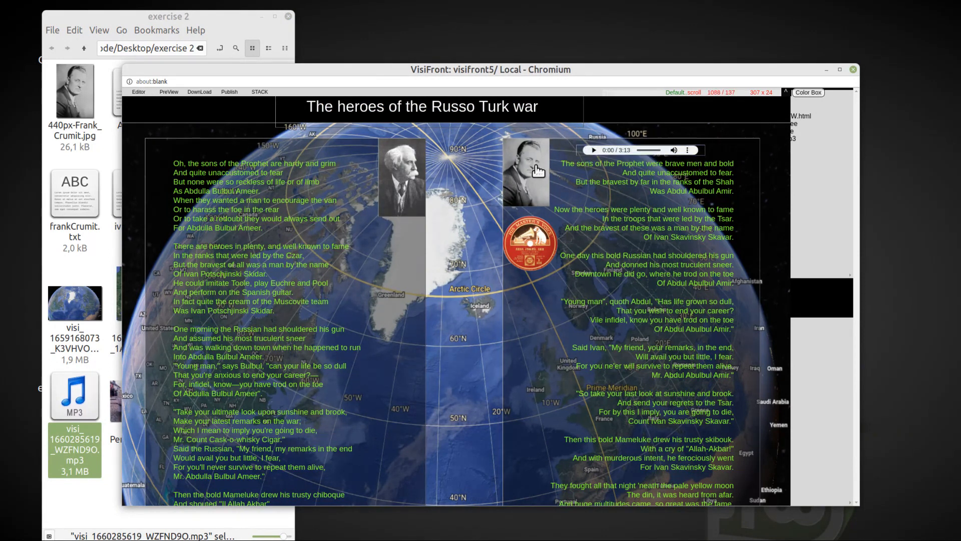
click(595, 150)
click(594, 150)
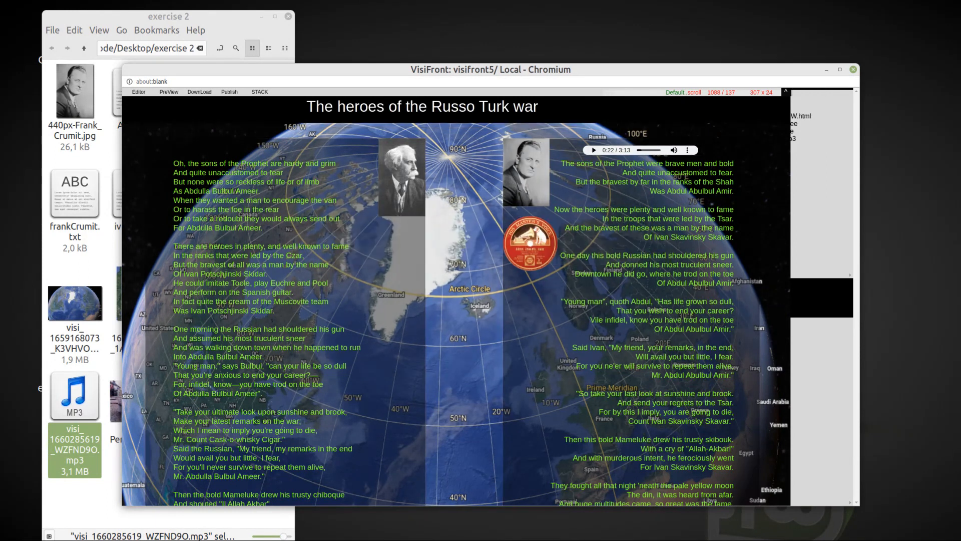
Step: Search Google for "frank crumit" in a new browser window and open the YouTube video "Frank Crumit - Abdul Abulbul Amir - 1927"
key(ctrl+n)
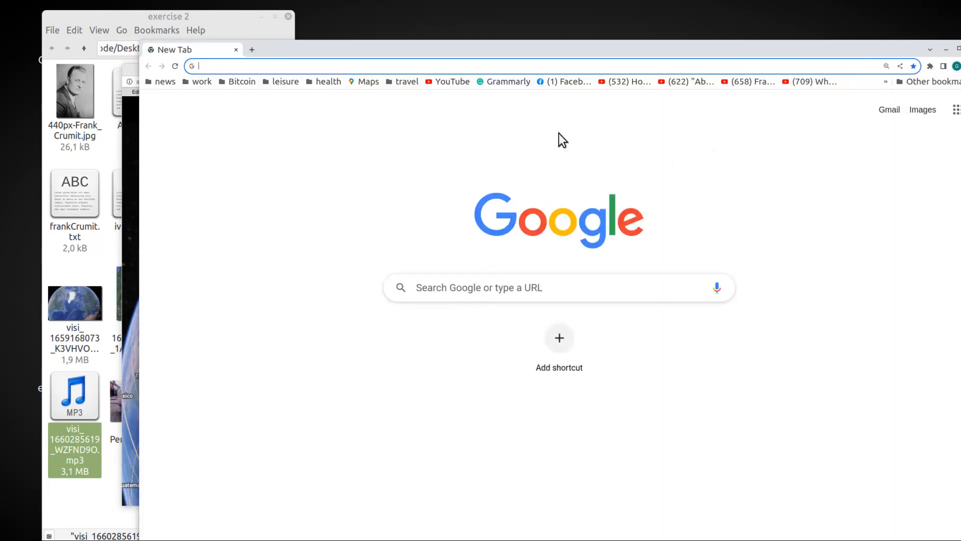
drag(570, 52, 535, 107)
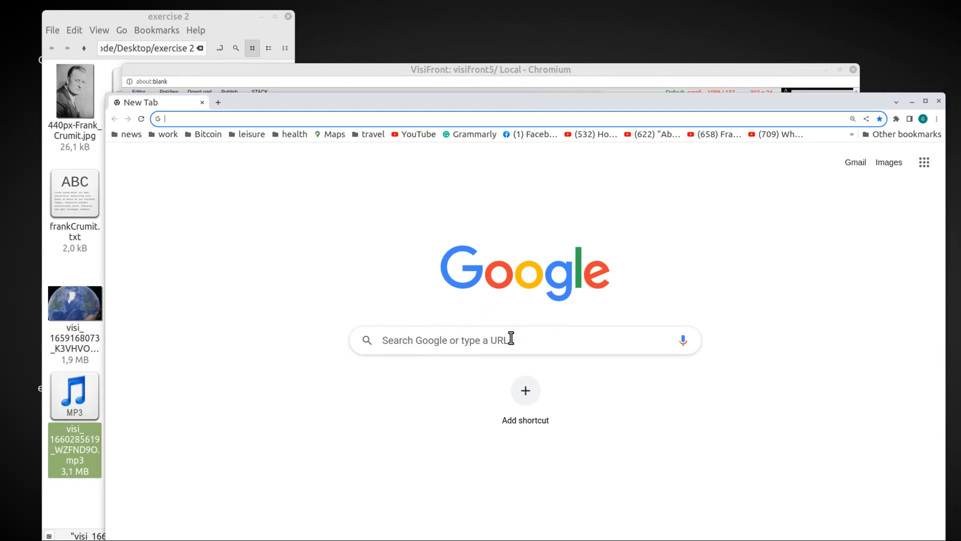
text(fran)
key(Return)
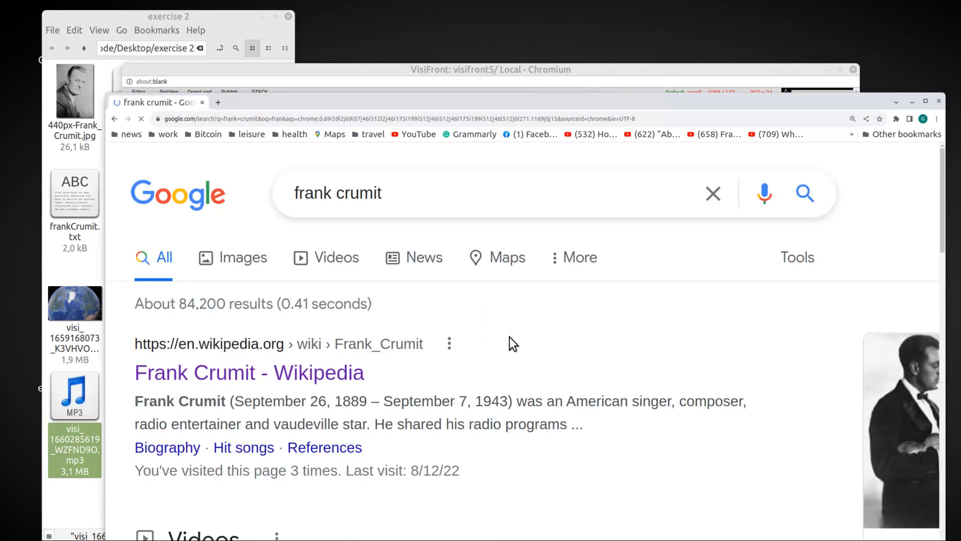
scroll(414, 336, down, 5)
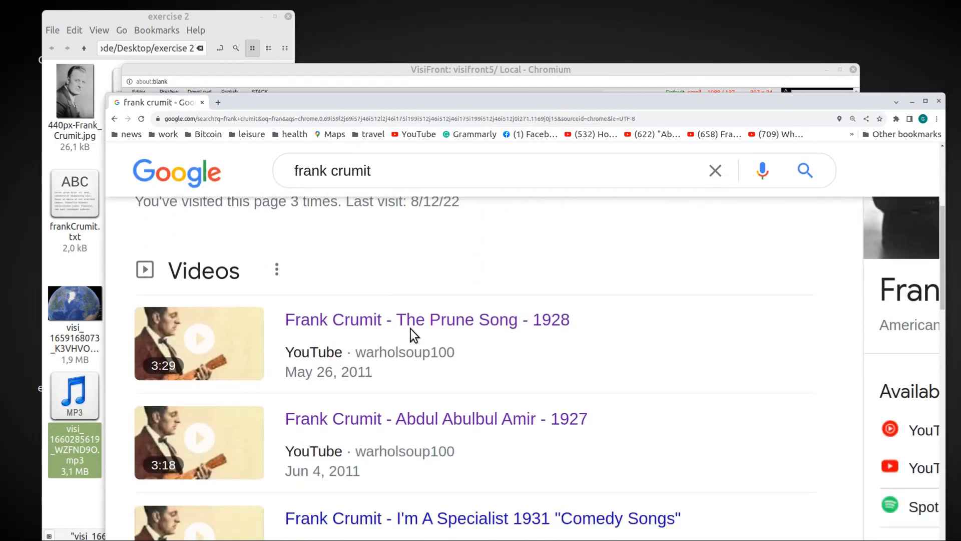
click(354, 415)
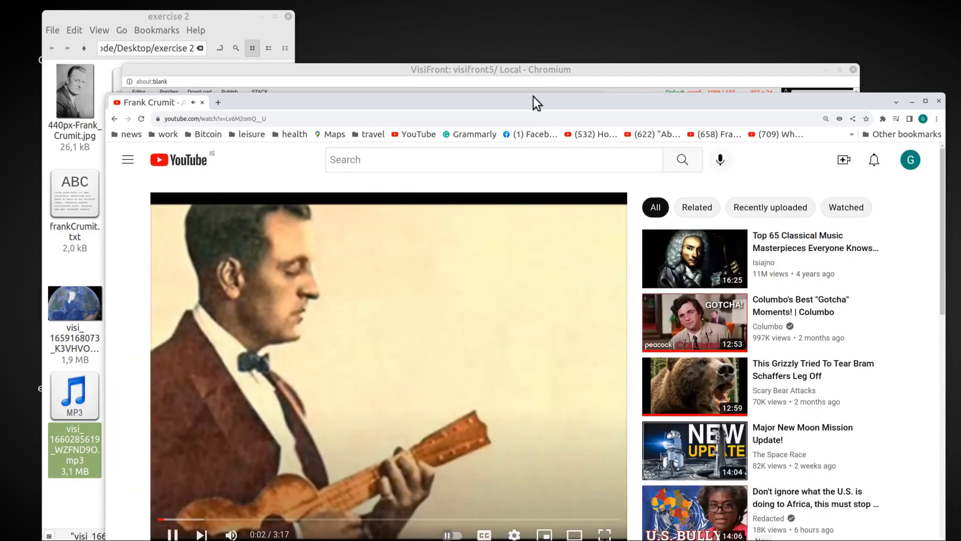
drag(533, 97, 573, 84)
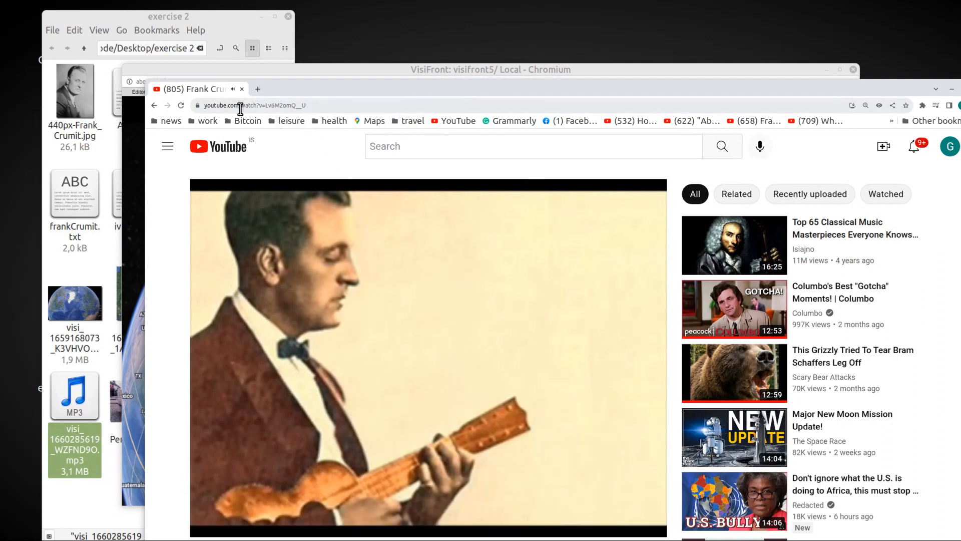
Step: Hyperlink the red record label image to the address of the open YouTube video using Enhance Frame, and close the video's browser window
drag(325, 88, 533, 96)
drag(306, 66, 239, 77)
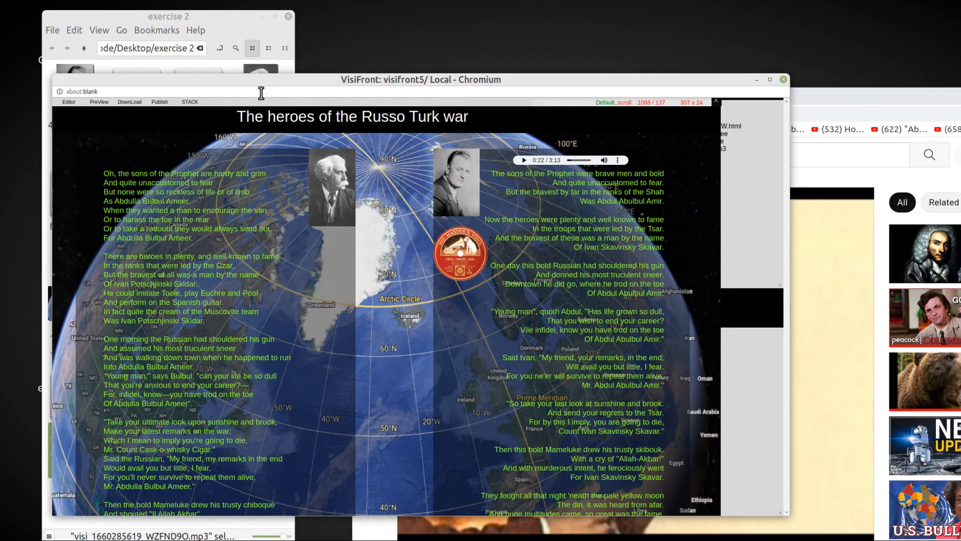
right_click(471, 253)
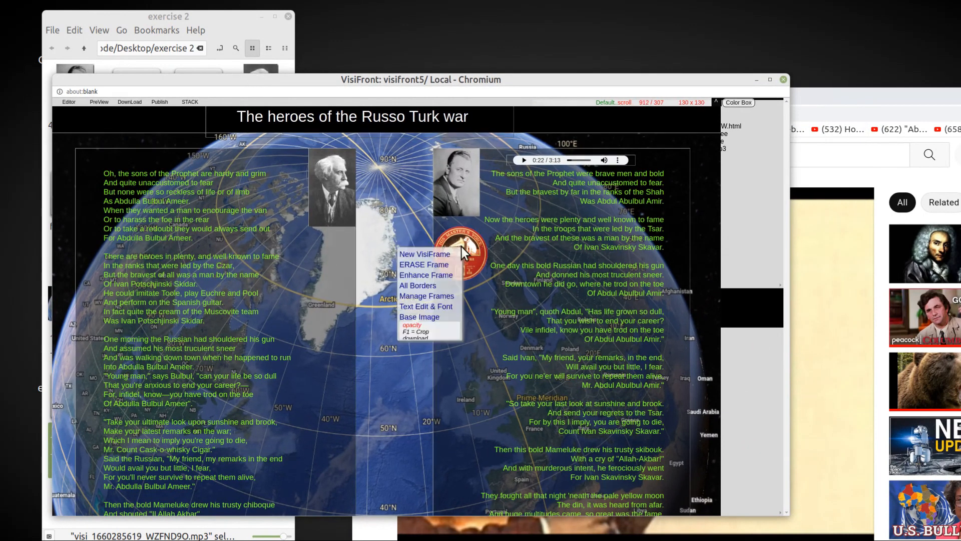
click(426, 275)
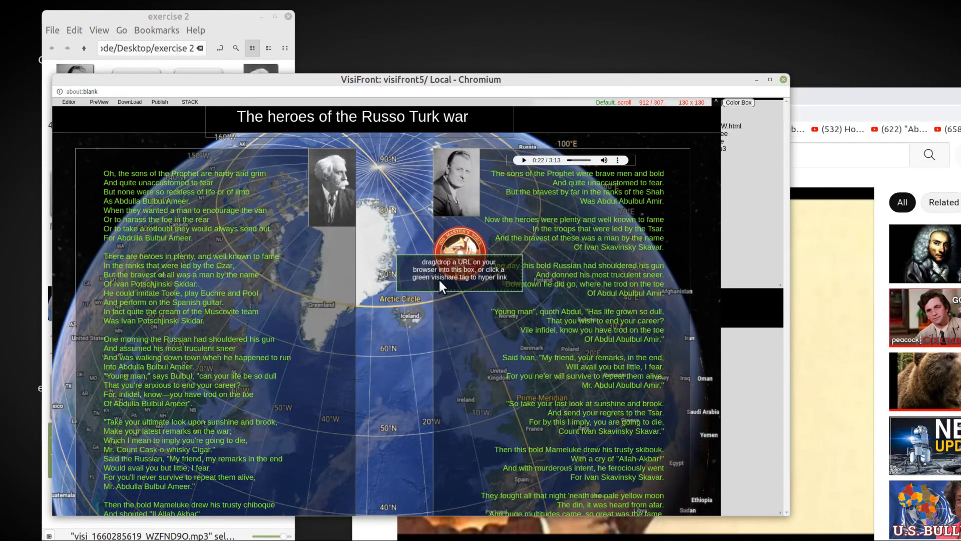
click(810, 97)
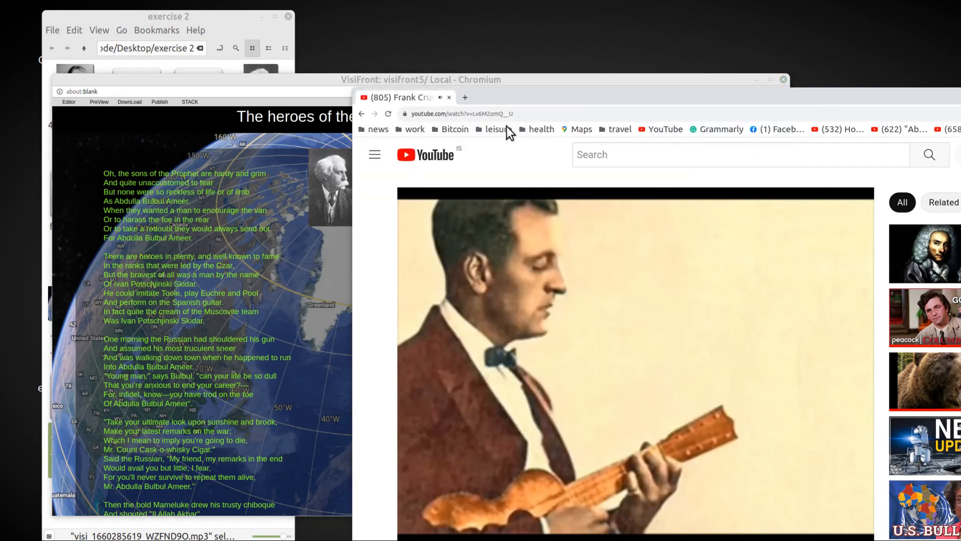
click(505, 114)
drag(567, 93, 708, 91)
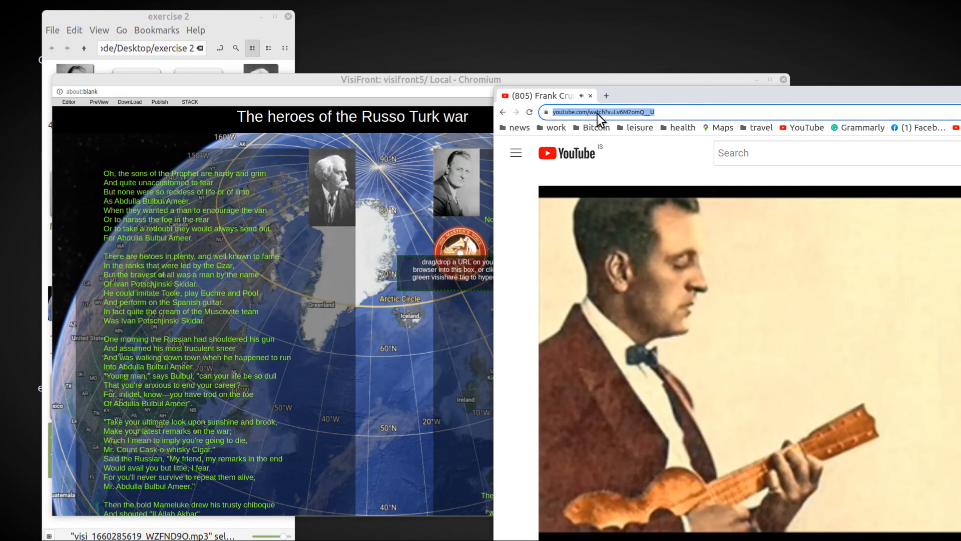
drag(597, 113, 446, 274)
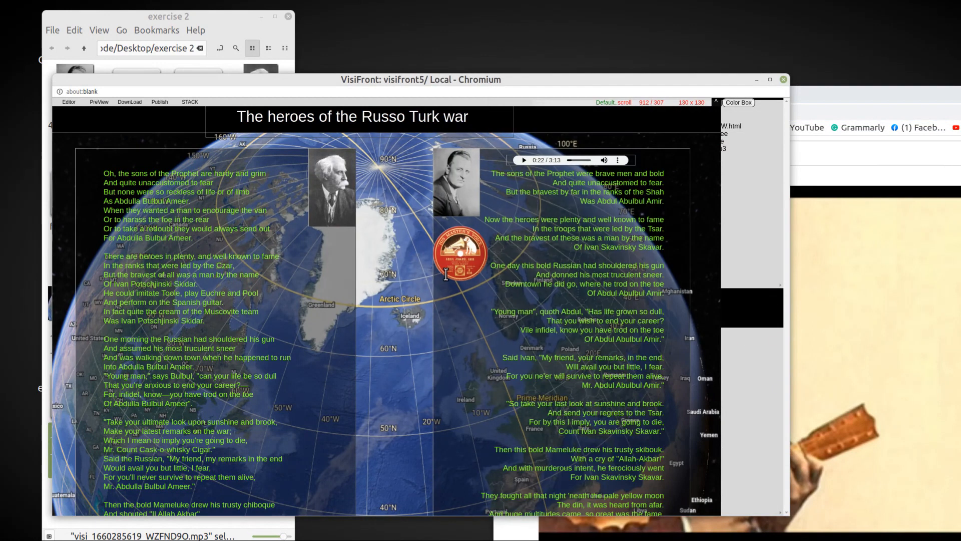
drag(837, 108, 433, 111)
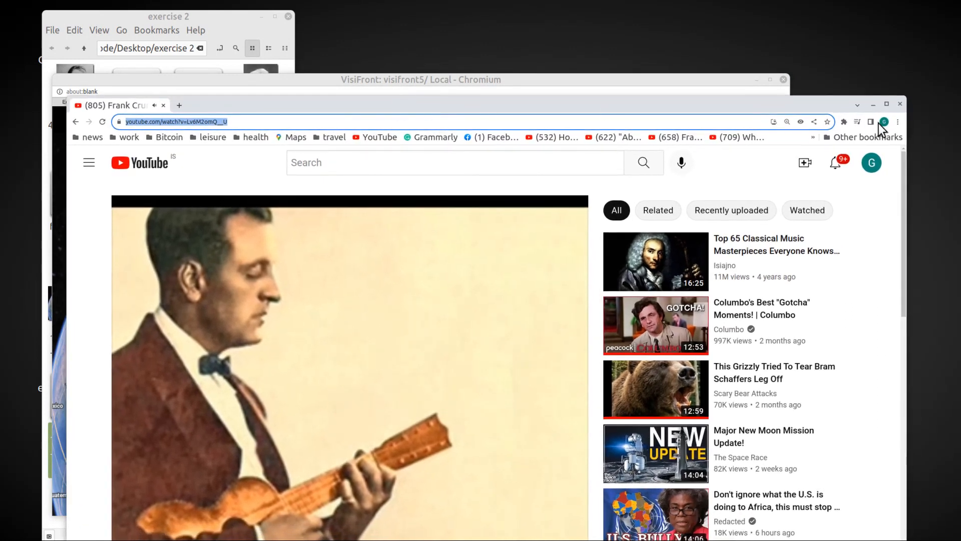
drag(801, 97, 785, 101)
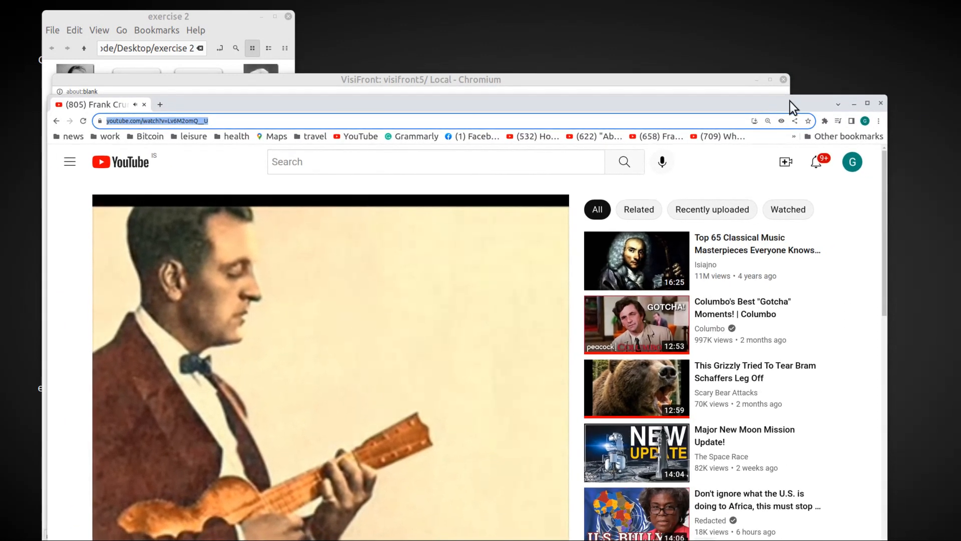
click(880, 98)
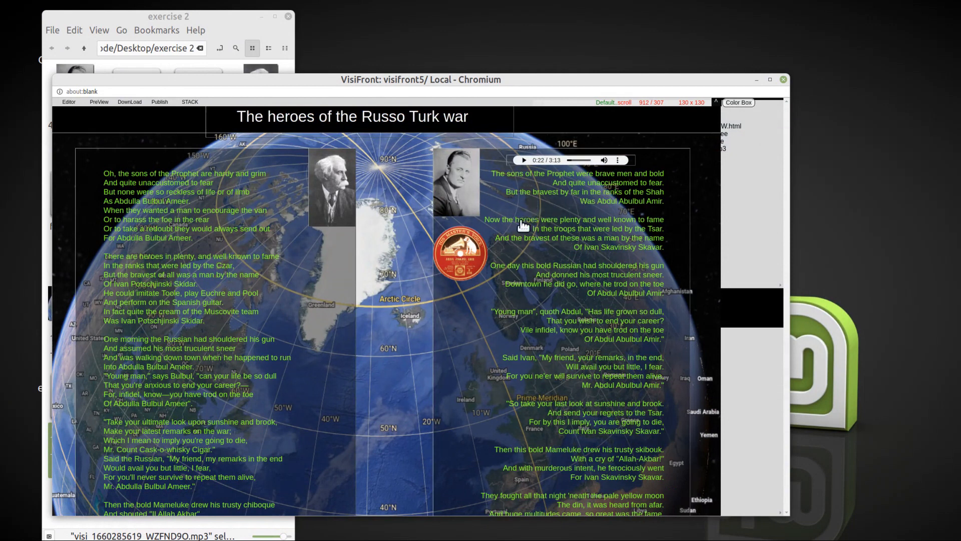
Step: Preview the page, test the record label's link to the YouTube video, and close the video tab
click(456, 254)
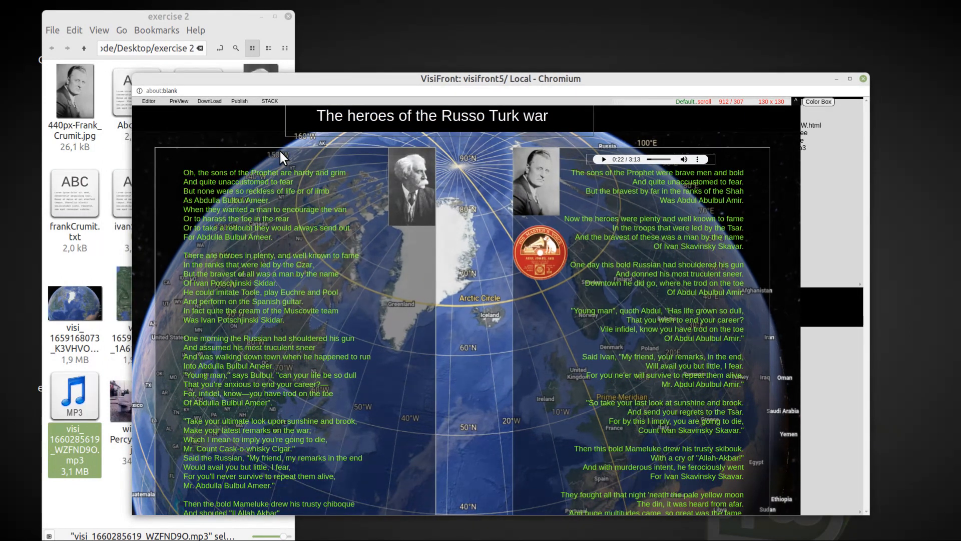
click(179, 101)
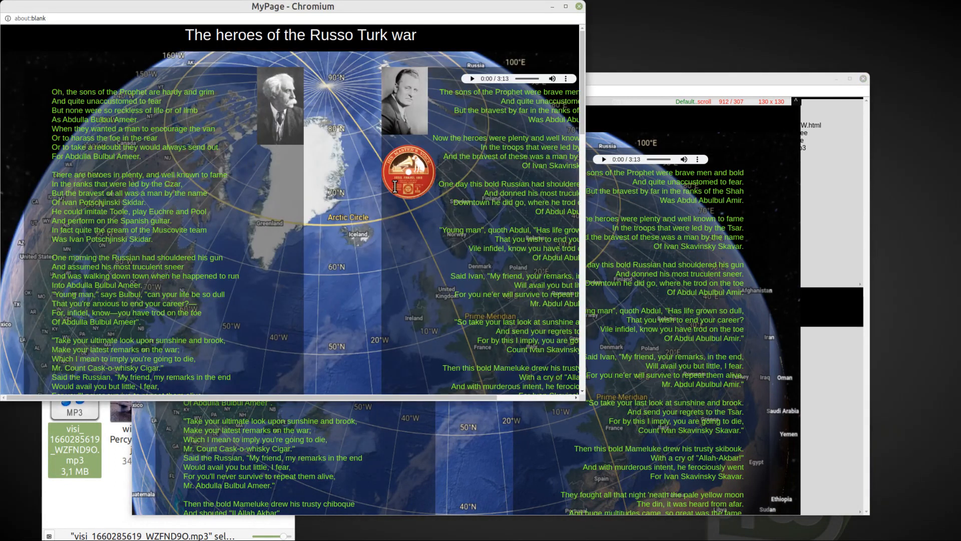
click(409, 171)
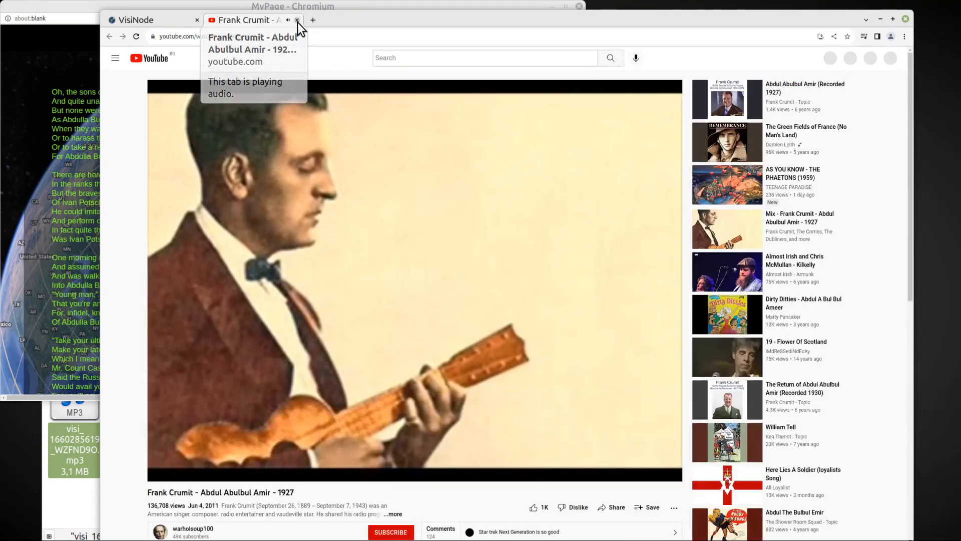
click(297, 21)
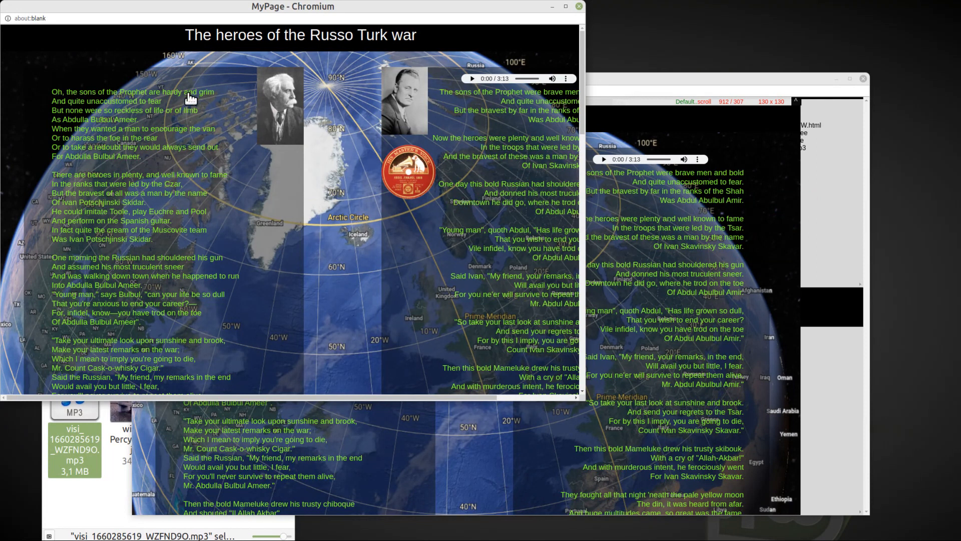
drag(238, 5, 298, 46)
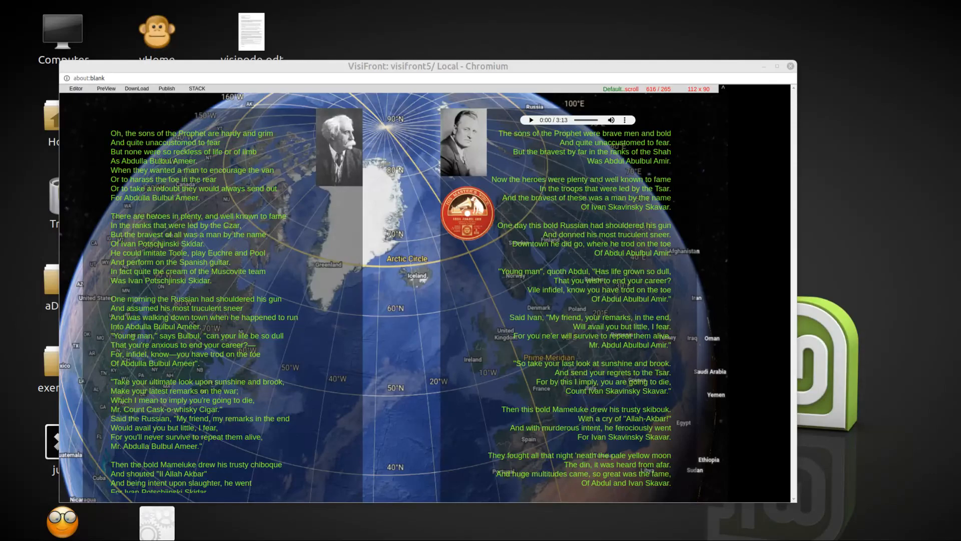
Step: Create a new 192 x 192 VisiFrame at 515 / 333 beside the first poem and give it a black base colour
click(275, 224)
right_click(275, 225)
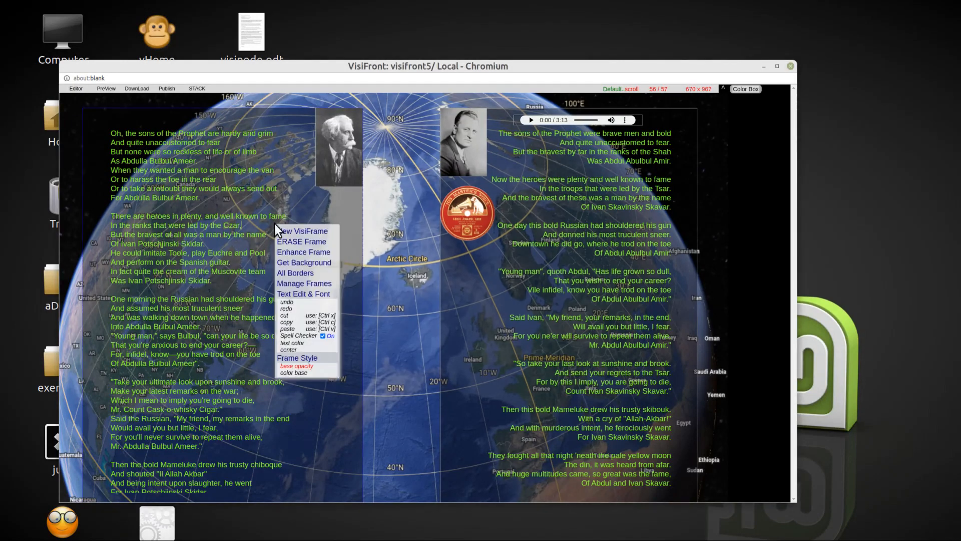
click(308, 232)
right_click(305, 248)
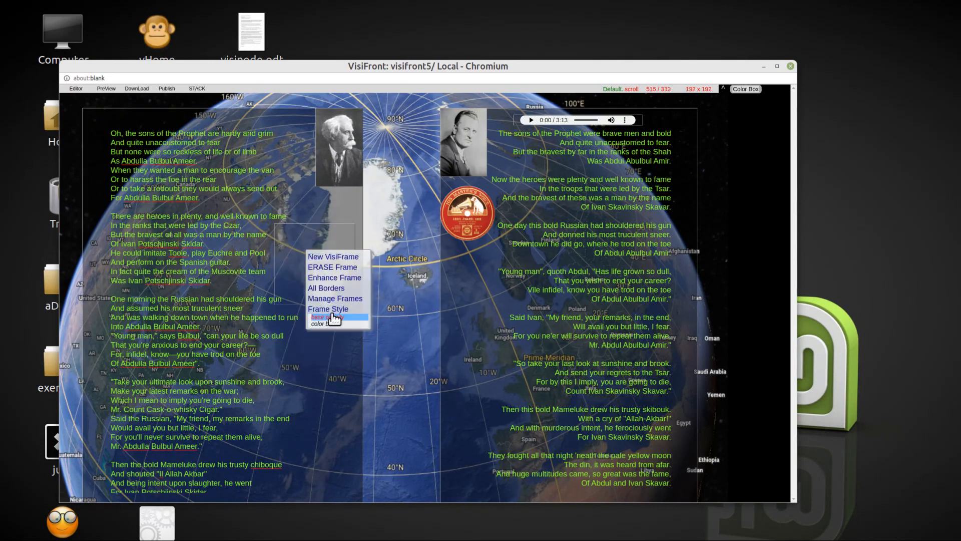
click(366, 304)
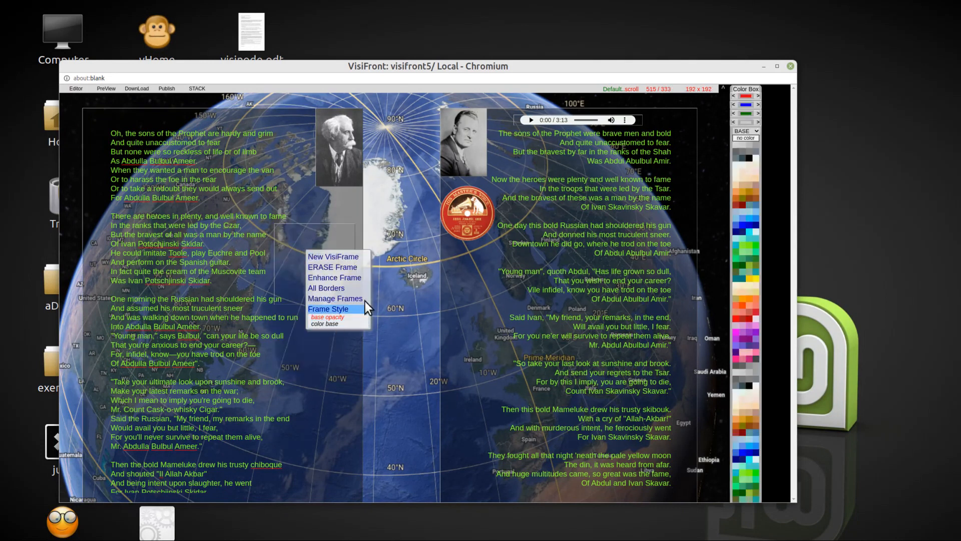
click(750, 158)
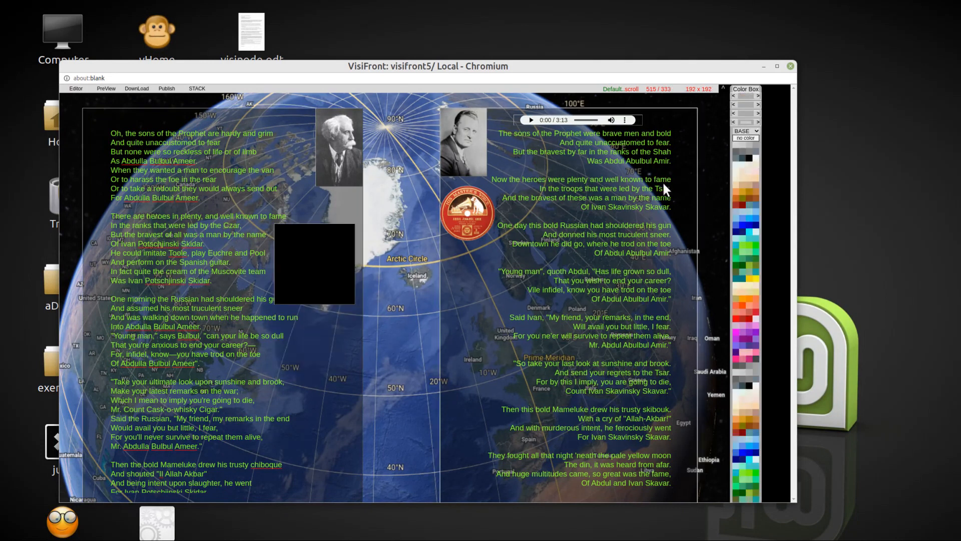
Step: Caption the black frame "William Percy French" in white, size it 112 x 90 and place it at 616 / 265 below the white-haired man's portrait
right_click(309, 245)
click(342, 305)
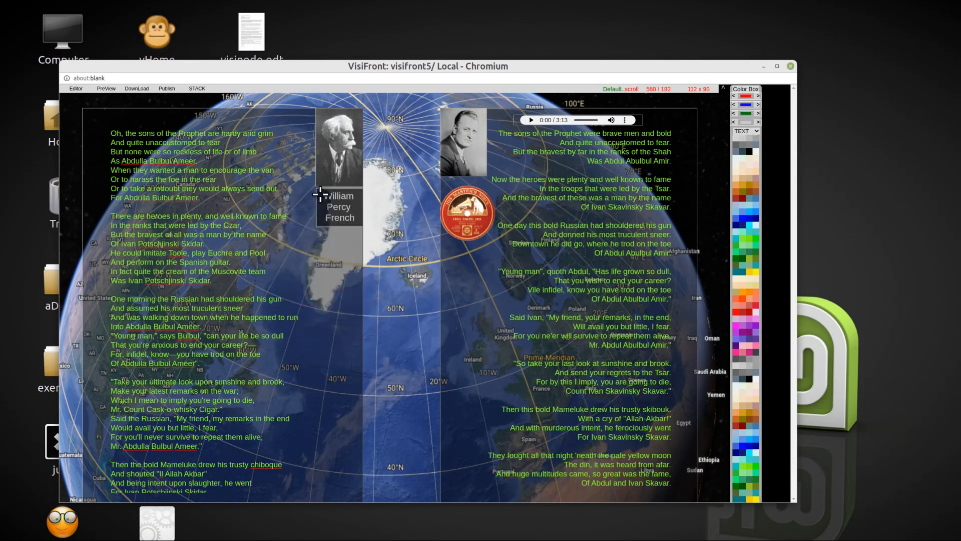
drag(321, 195, 331, 206)
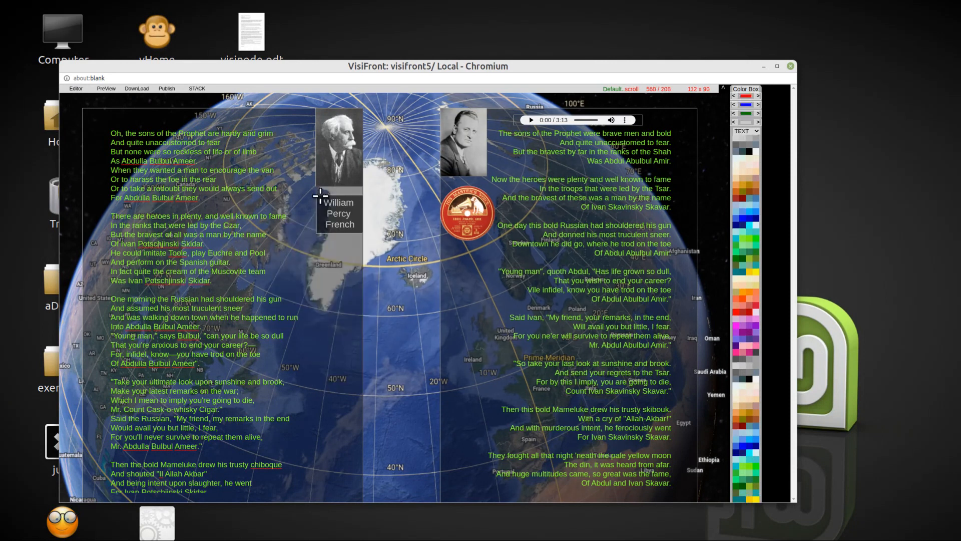
Step: Hyperlink the word "Percy" in the portrait caption to the Wikipedia page en.wikipedia.org/wiki/Percy_French
double_click(339, 218)
right_click(339, 219)
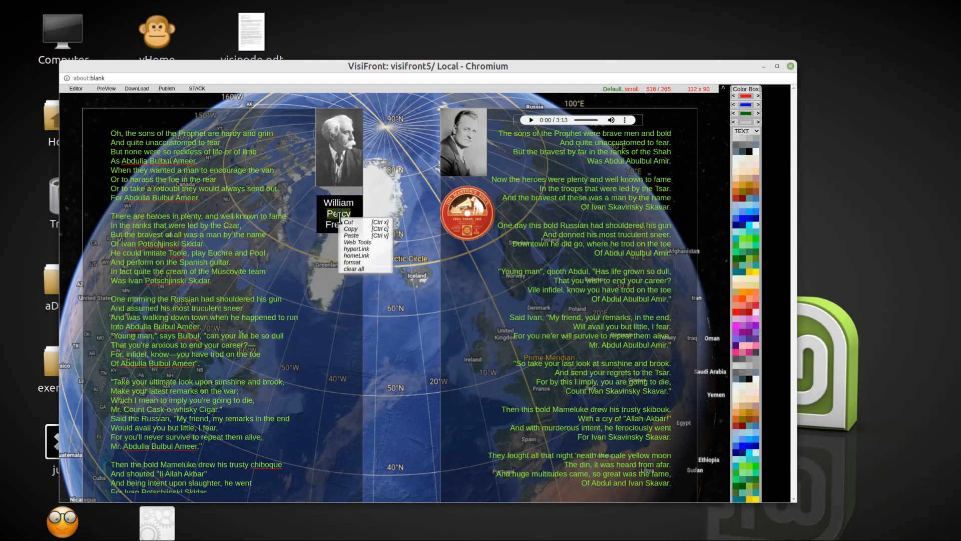
click(358, 249)
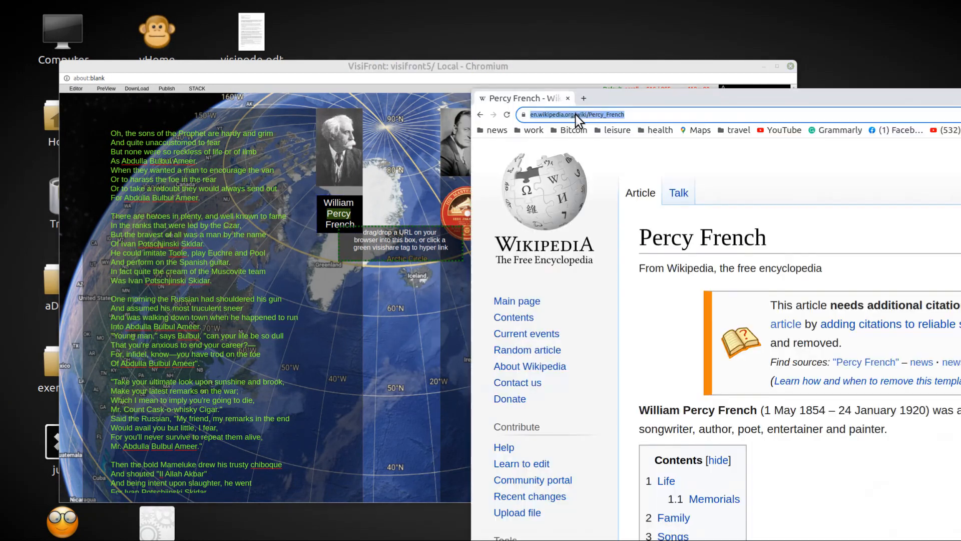
drag(579, 118, 429, 234)
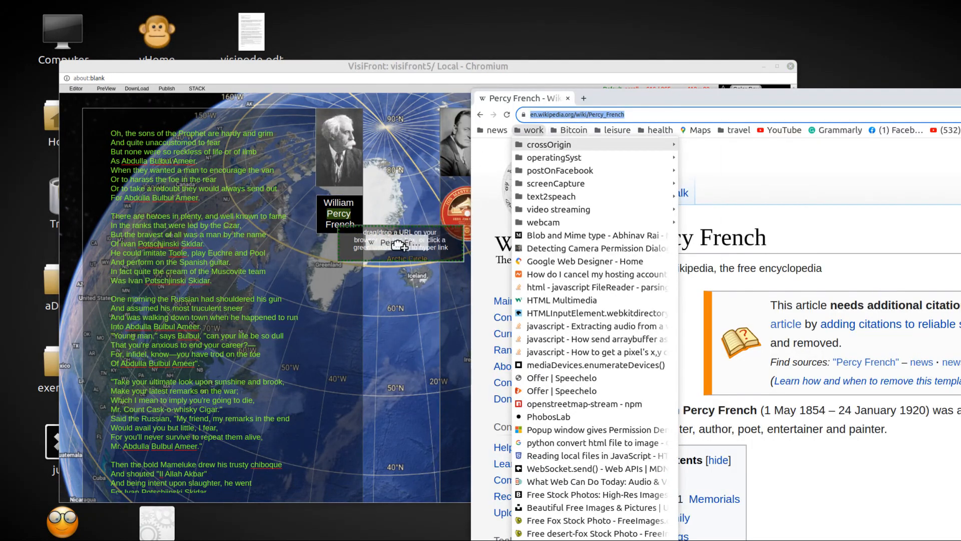
Step: Preview the page, test the caption's "Percy" link to Wikipedia, and close the preview window
click(106, 90)
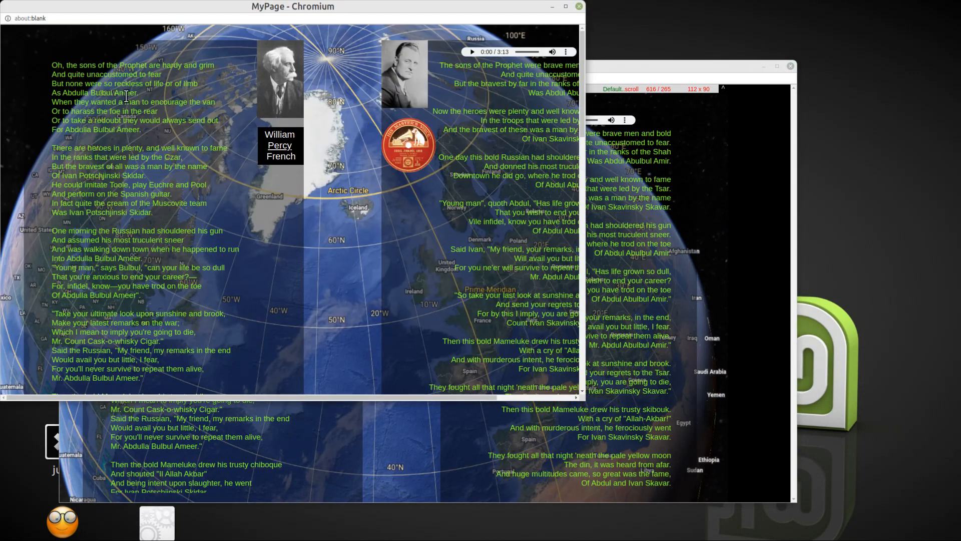
click(281, 149)
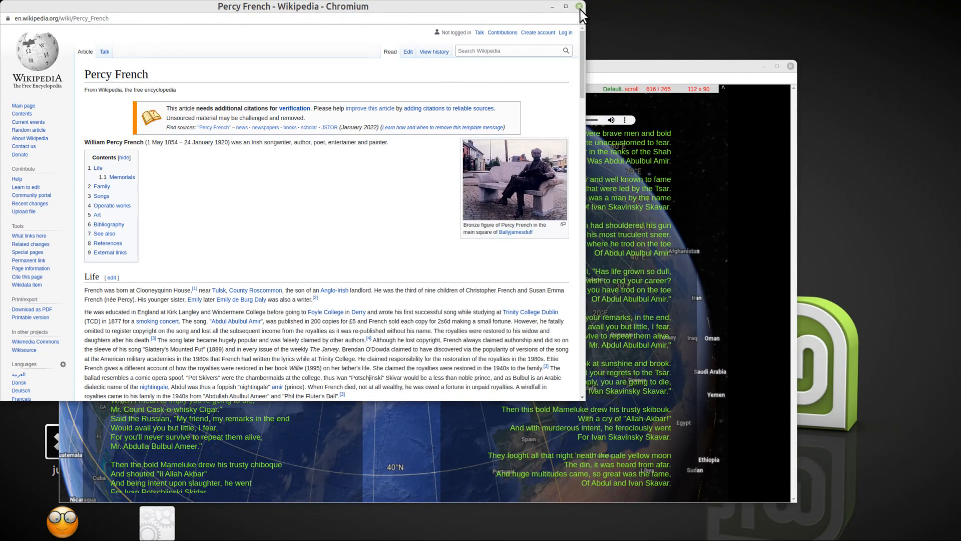
click(580, 7)
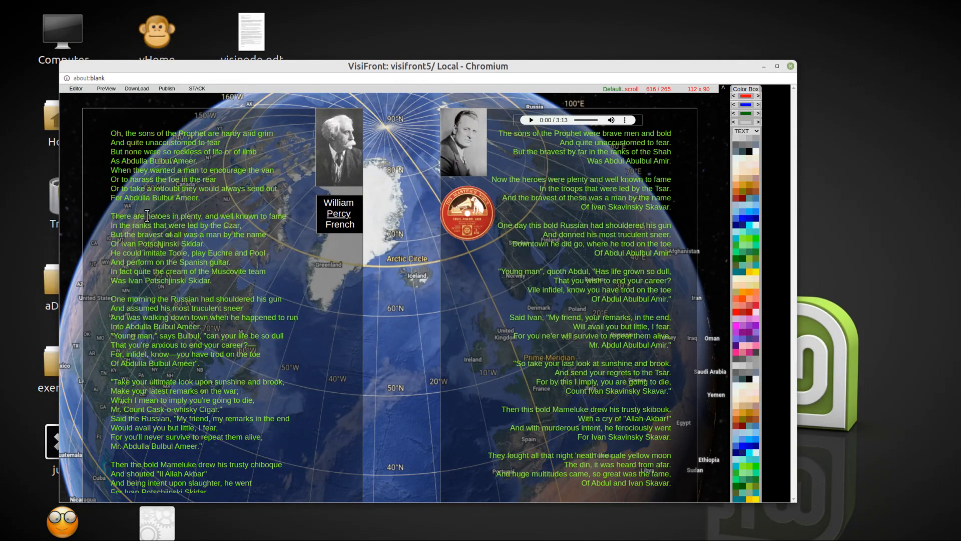
Step: Open the "Percy French - Wikipedia" search result and hyperlink the words "heroes in plenty" in the first poem's second stanza to its address
drag(146, 215, 207, 216)
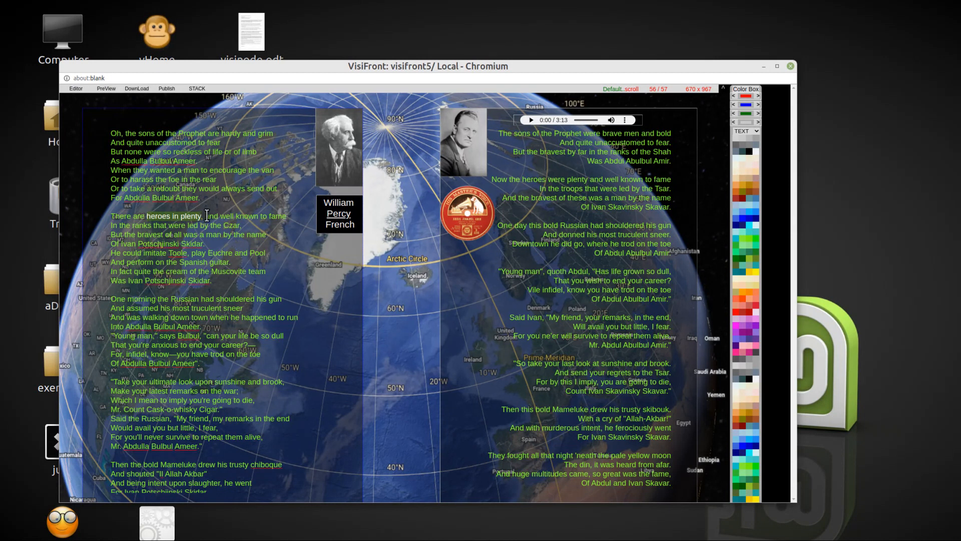
right_click(171, 217)
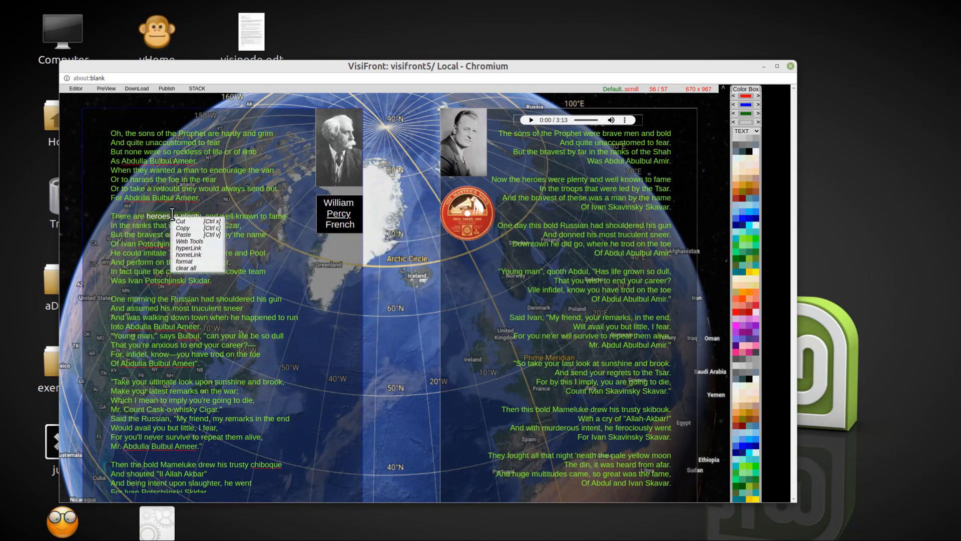
click(196, 248)
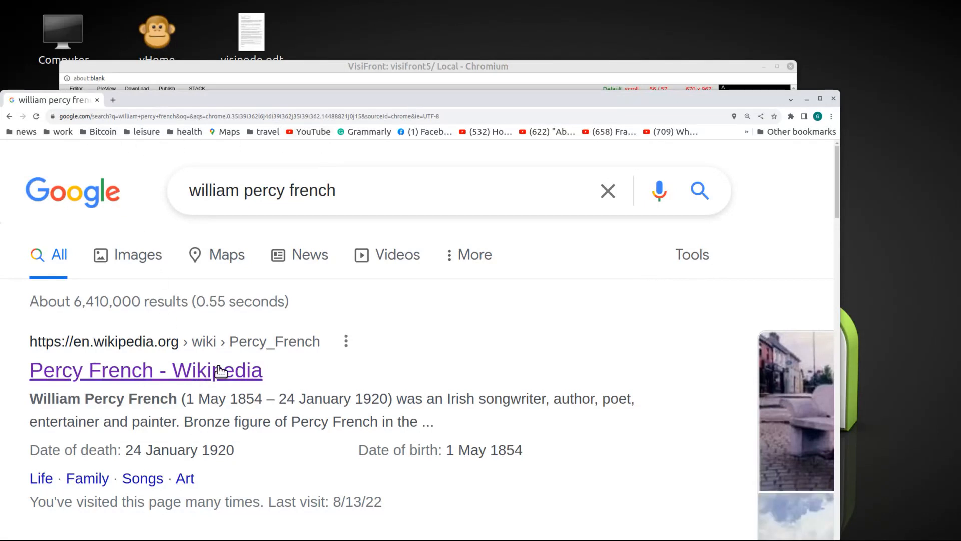
drag(368, 98, 563, 114)
click(389, 394)
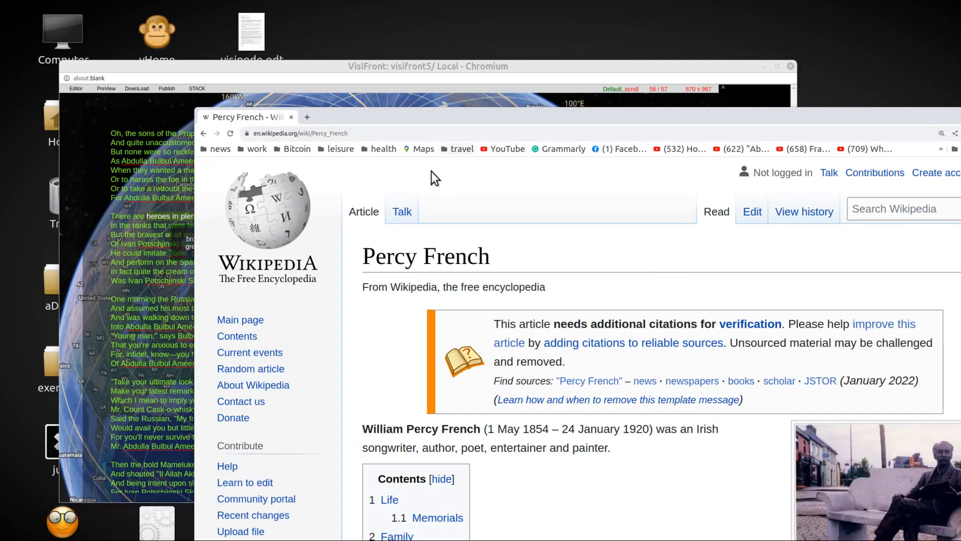
drag(343, 119, 444, 120)
click(385, 134)
drag(387, 134, 243, 240)
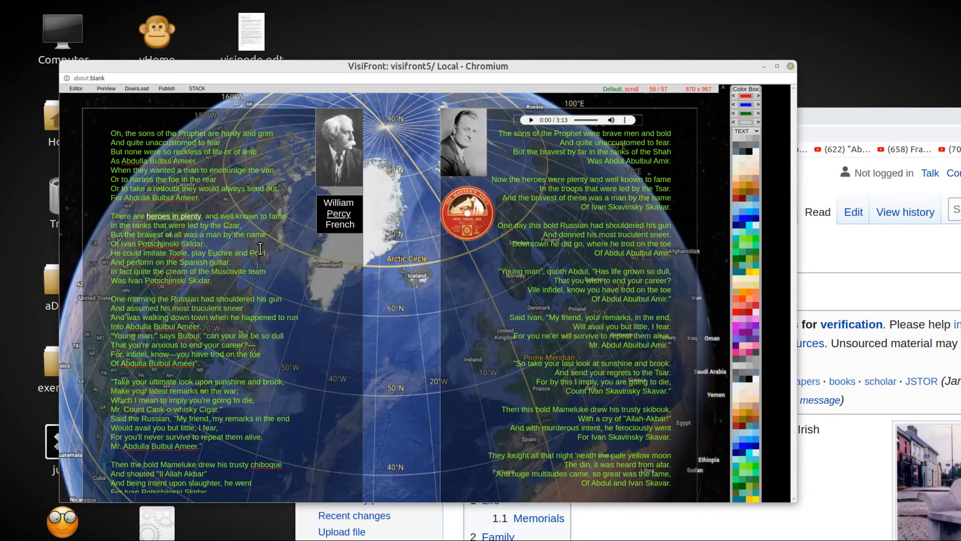
Step: Preview the page, test the "heroes in plenty" link in the poem, and close the preview window
click(107, 88)
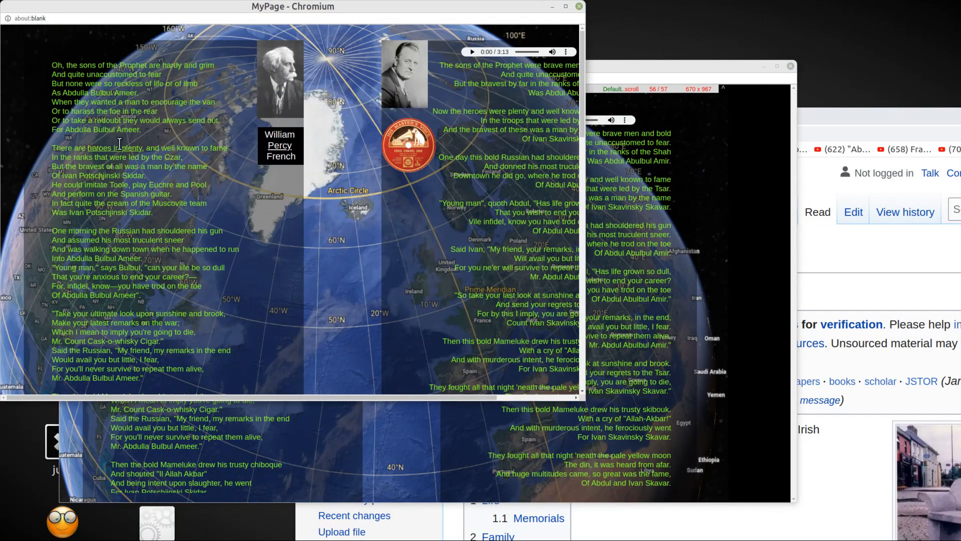
click(113, 150)
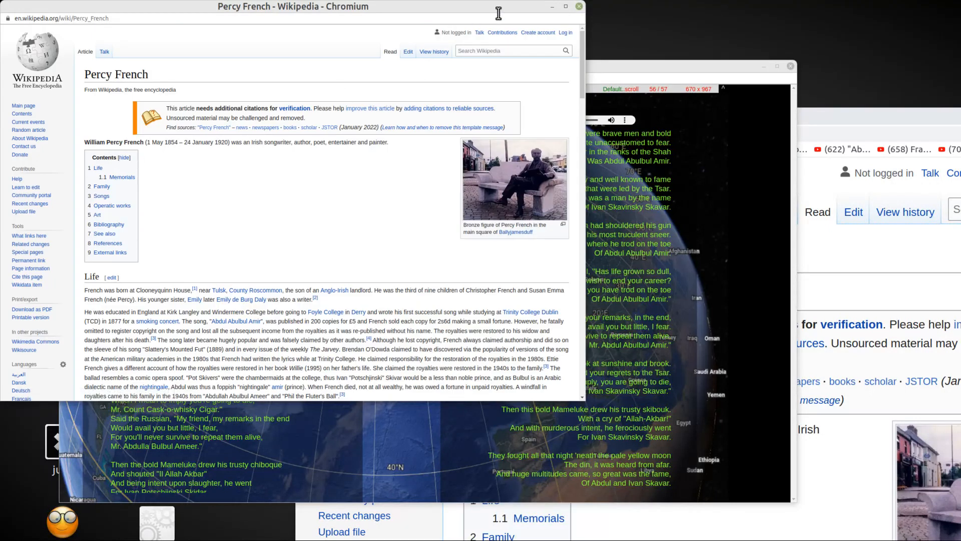
click(579, 6)
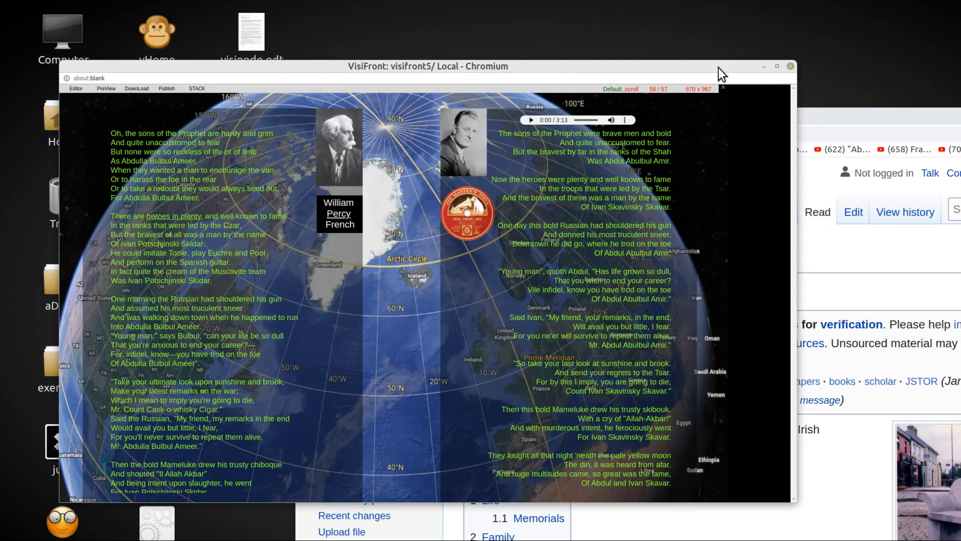